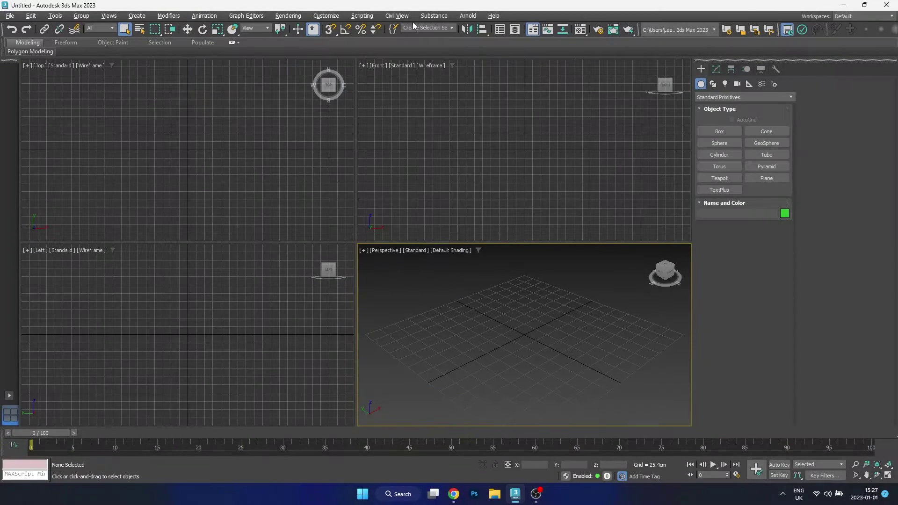
Step: Confirm metric centimetres as the display units for the scene
left_click(341, 17)
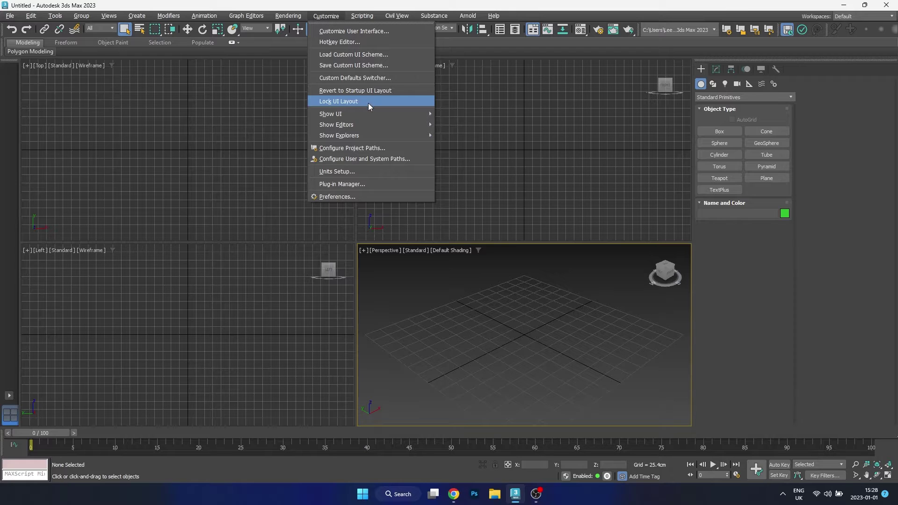
left_click(349, 171)
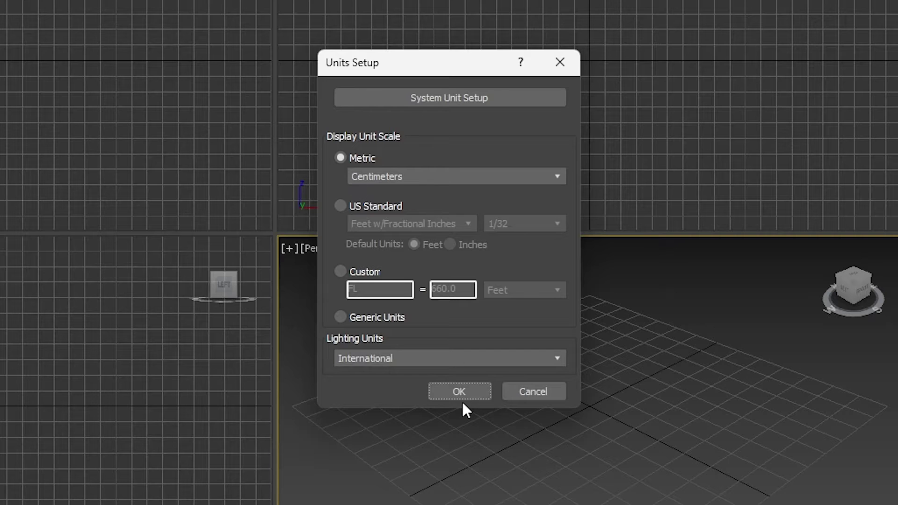
left_click(460, 397)
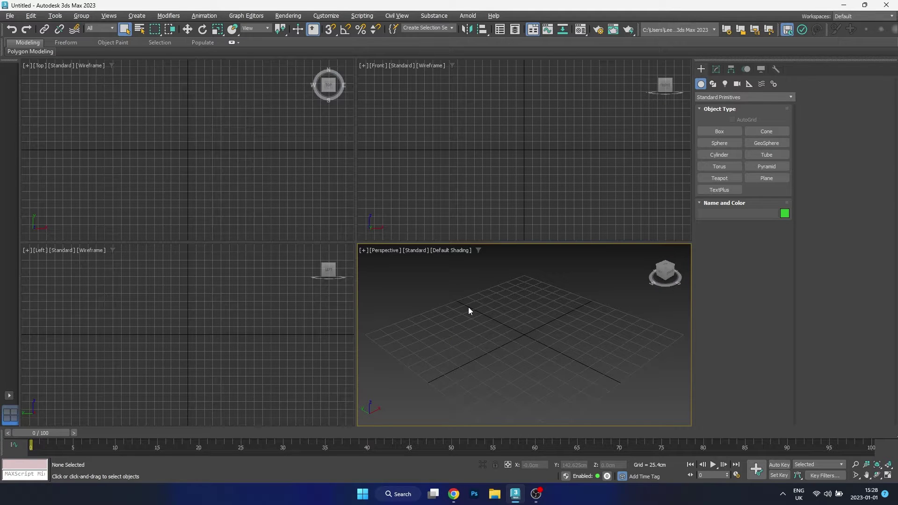
Step: Draw a box from the grid's centre in the maximized Perspective view, about 220 cm square and 12 cm high
key("alt+w")
left_click(708, 129)
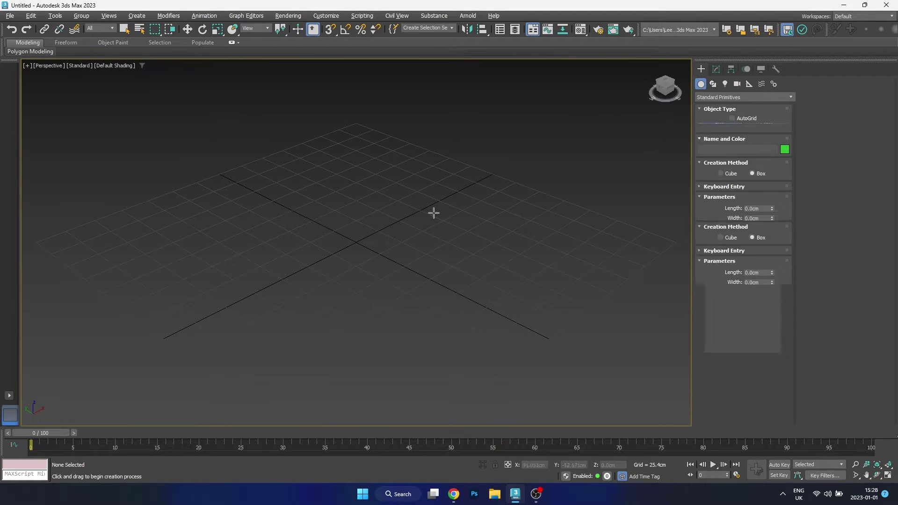
left_click_drag(355, 245, 344, 363)
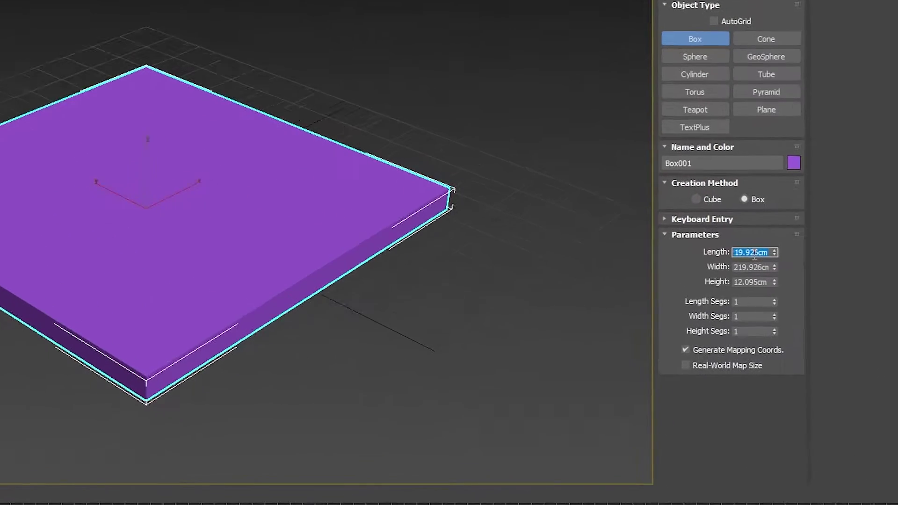
Step: Set the box's length and width to 45 cm and its height to 5 cm
type("45")
key("Tab")
type("45")
key("Tab")
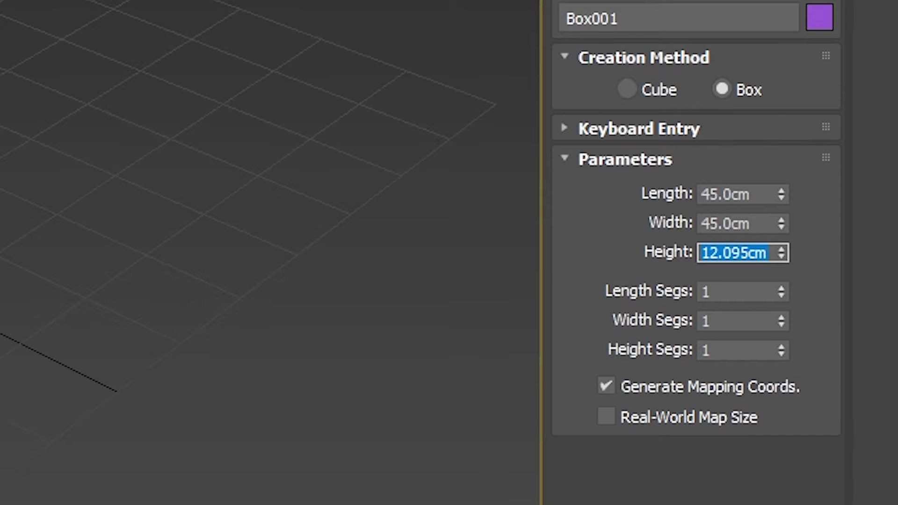
type("5")
key("Return")
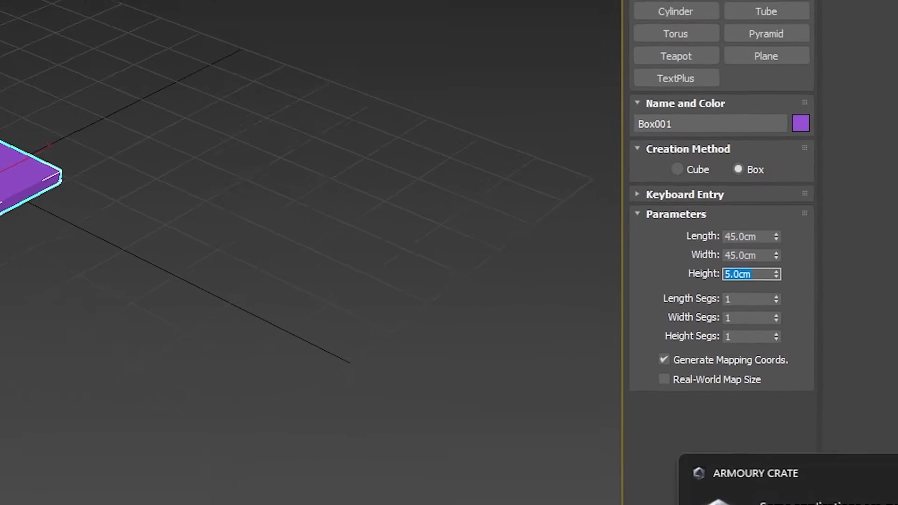
Step: Set the box's length and width segments to 25 and its height segments to 2
key("z")
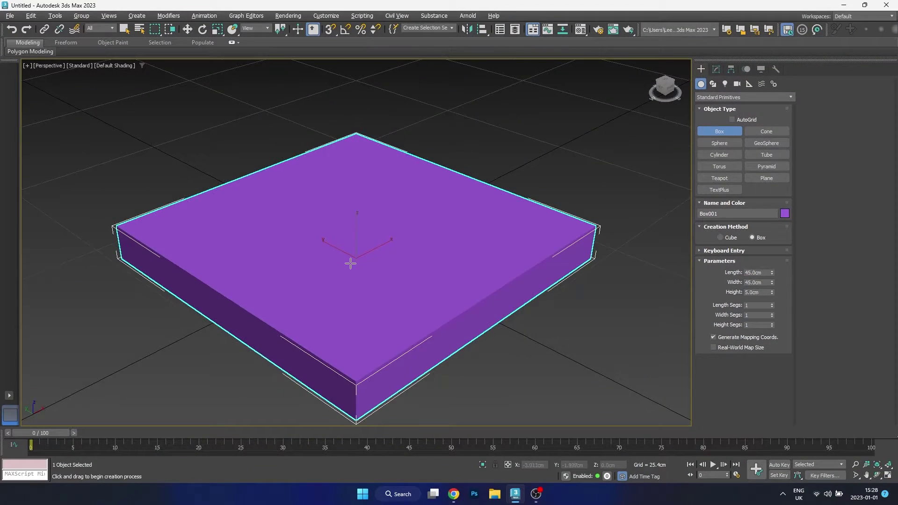
middle_click_drag(350, 263, 370, 211)
left_click(187, 29)
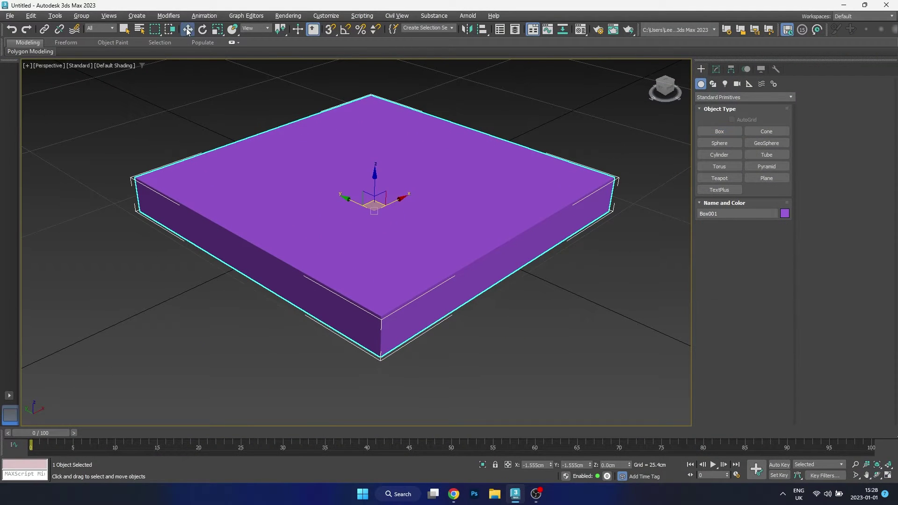
left_click(717, 69)
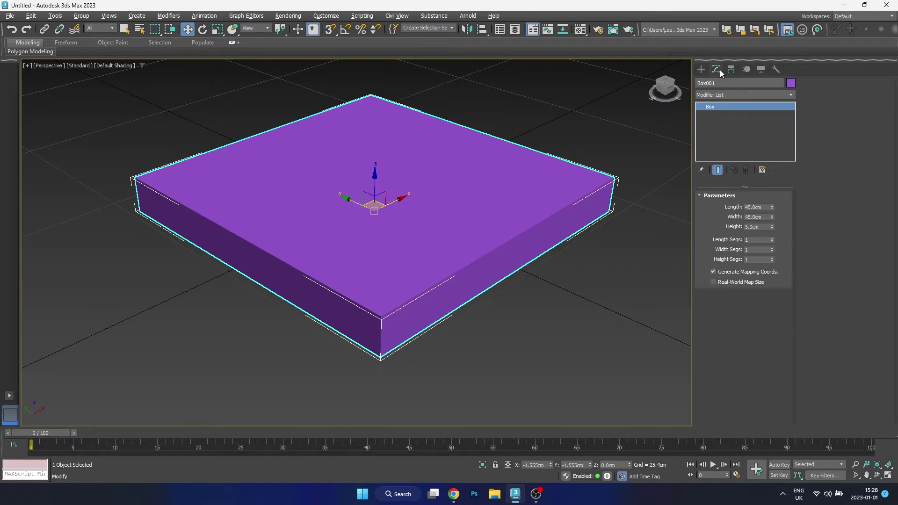
double_click(758, 240)
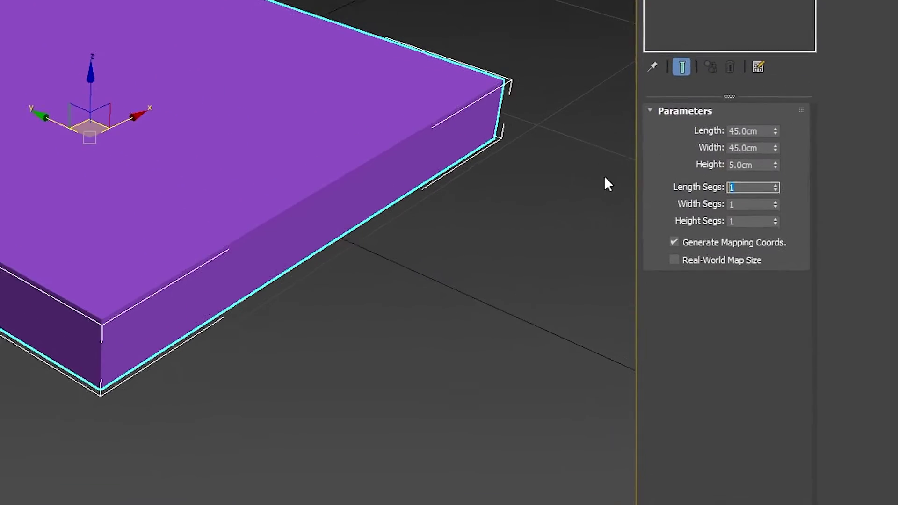
type("25")
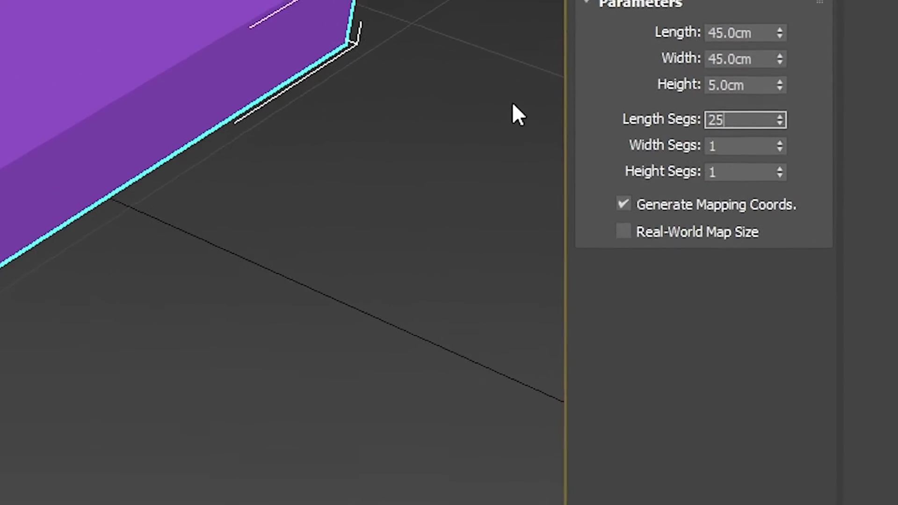
key("Tab")
key("Return")
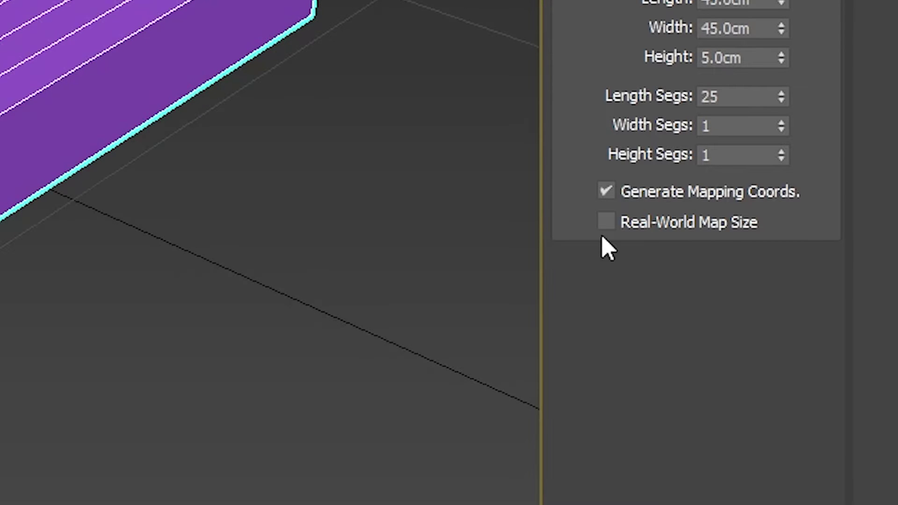
double_click(745, 124)
type("25")
key("Return")
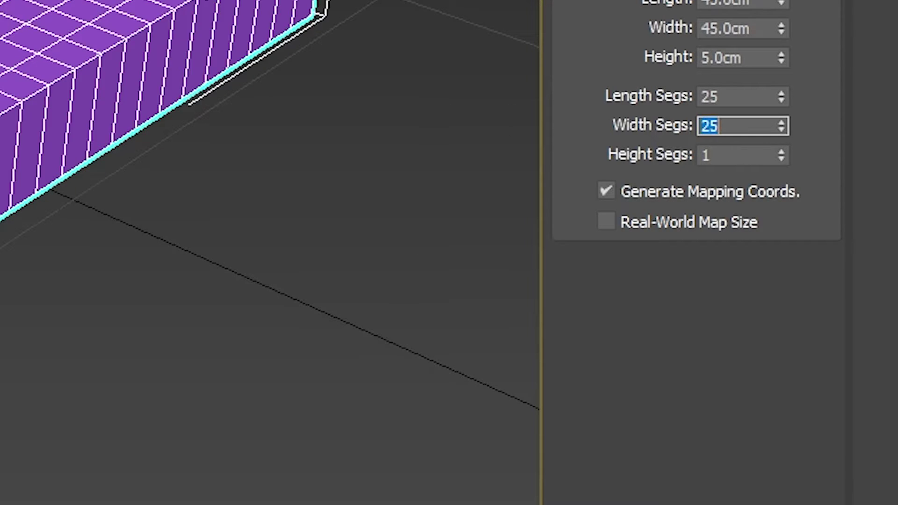
double_click(725, 156)
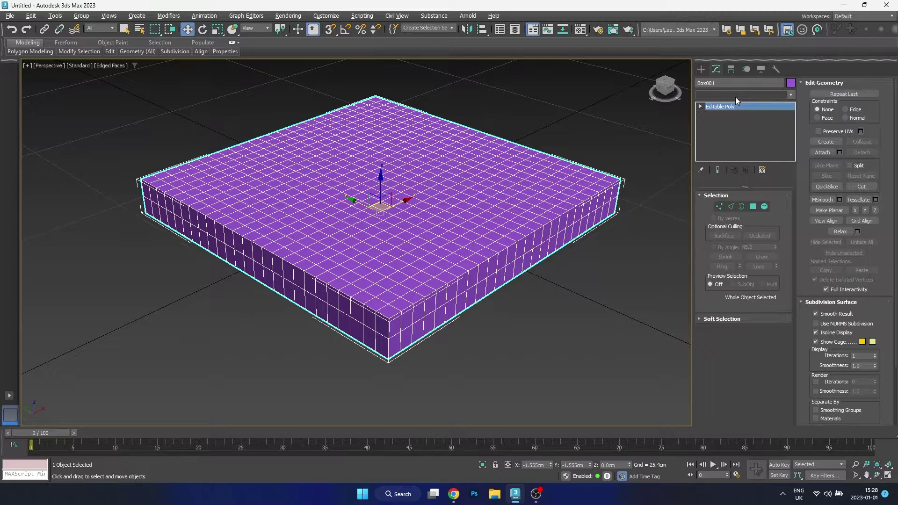
Step: Apply a Cloth modifier to the editable poly box
left_click(735, 97)
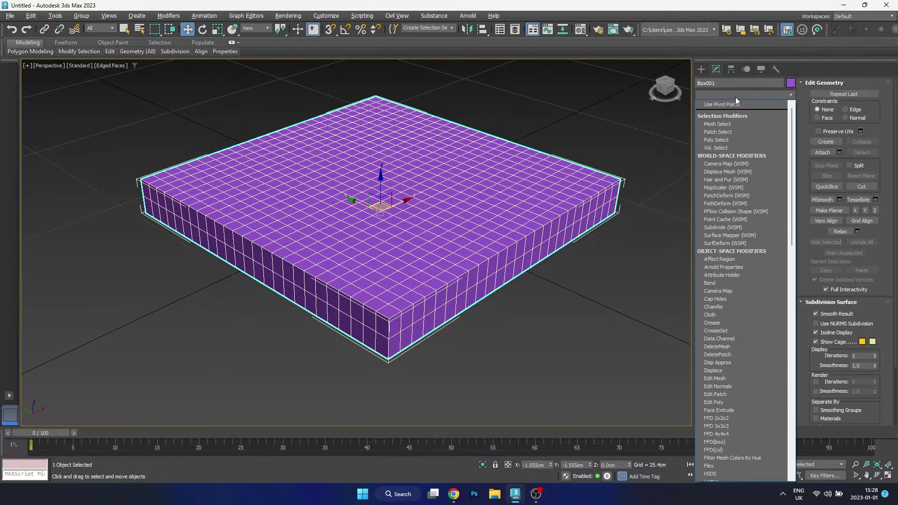
key("c")
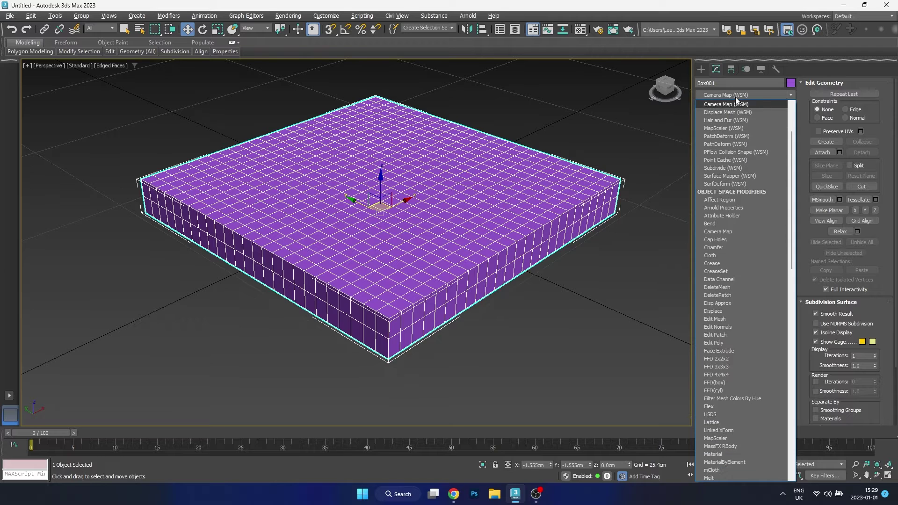
left_click(734, 129)
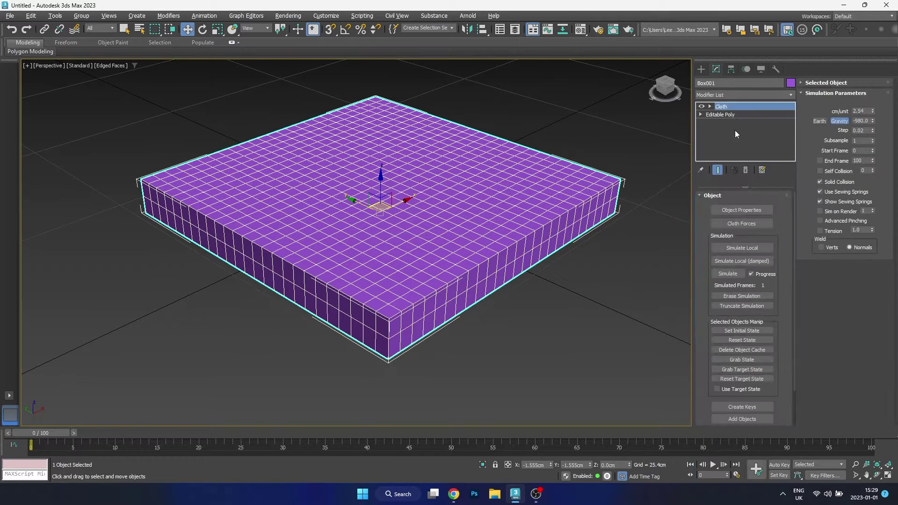
Step: Define the box as a cloth object with a pressure of 50 and run the simulation without gravity
left_click(732, 211)
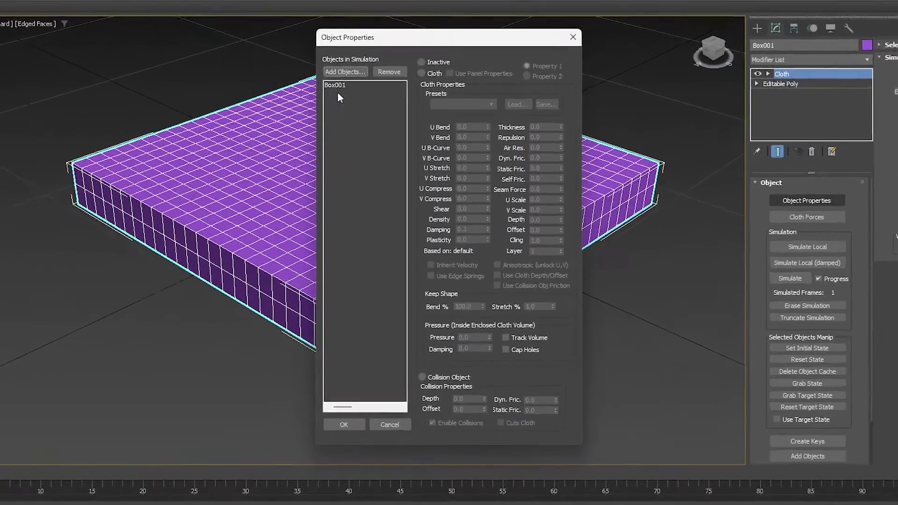
left_click(338, 86)
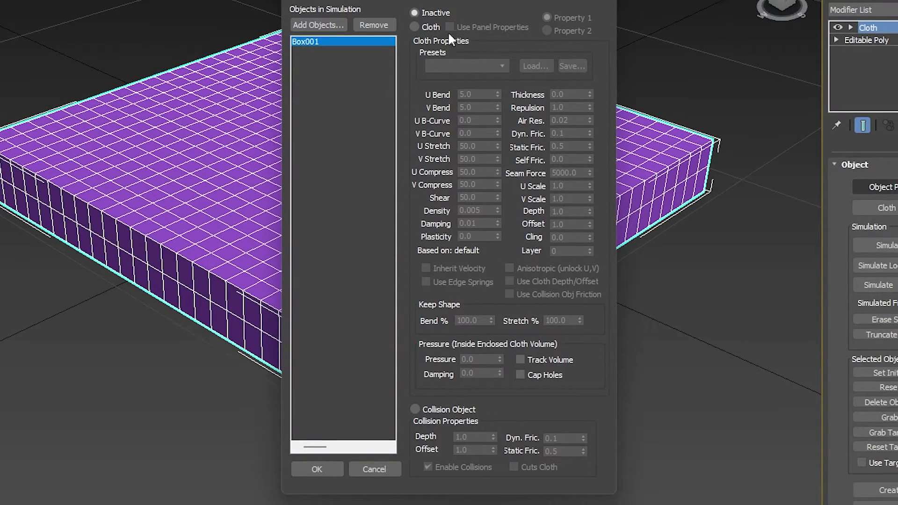
left_click(430, 26)
double_click(481, 359)
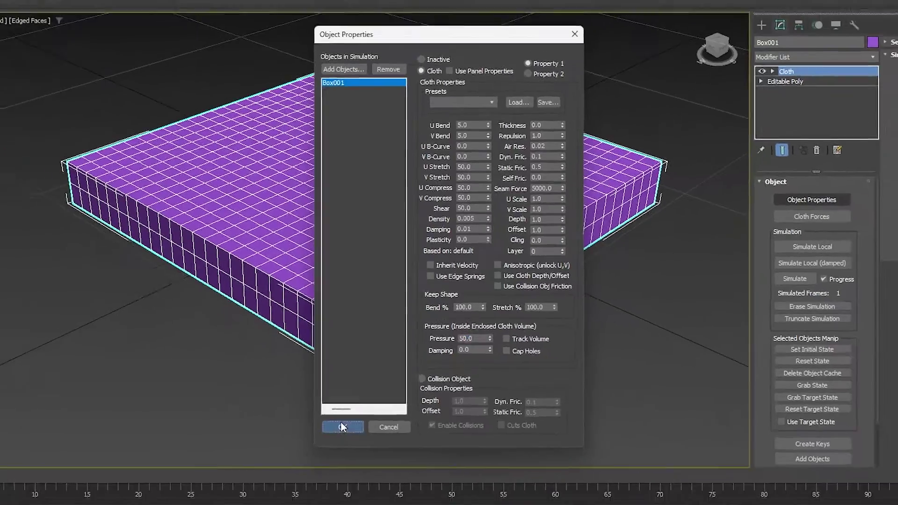
left_click(317, 469)
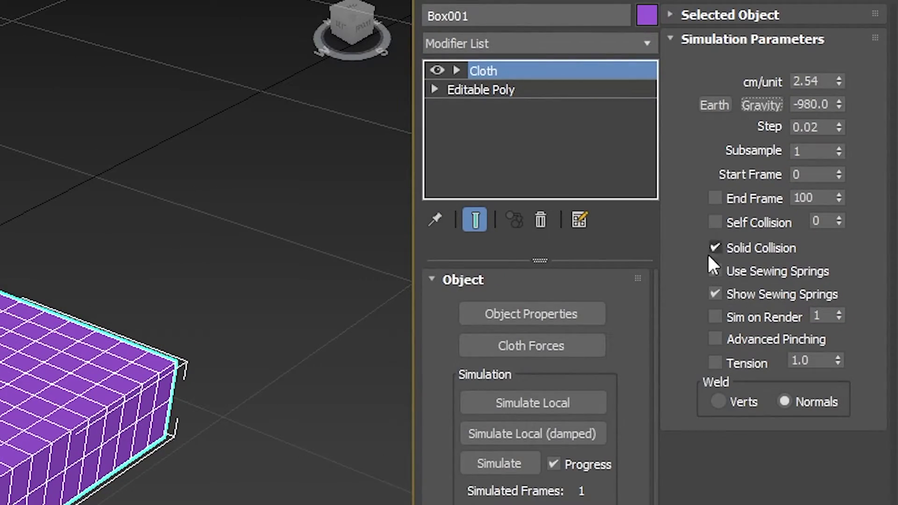
left_click(514, 472)
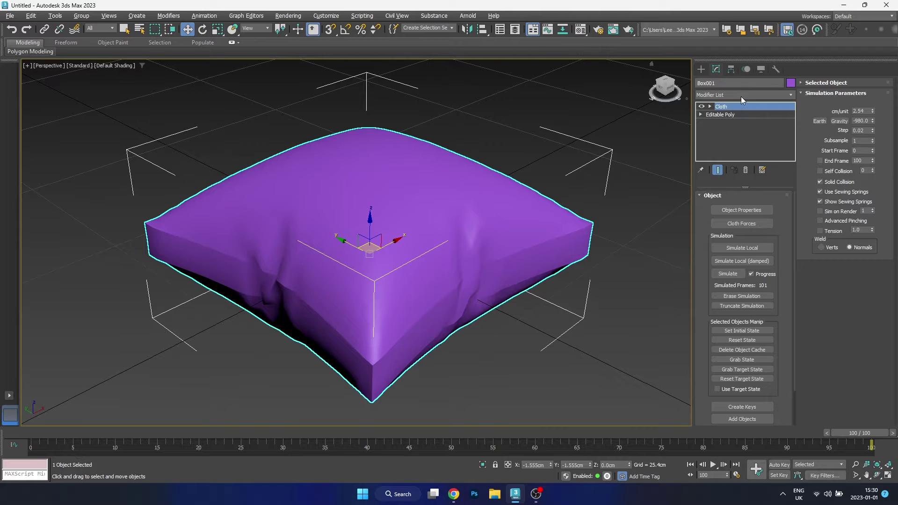
Step: Add a TurboSmooth modifier above Cloth on the inflated pillow
left_click(741, 96)
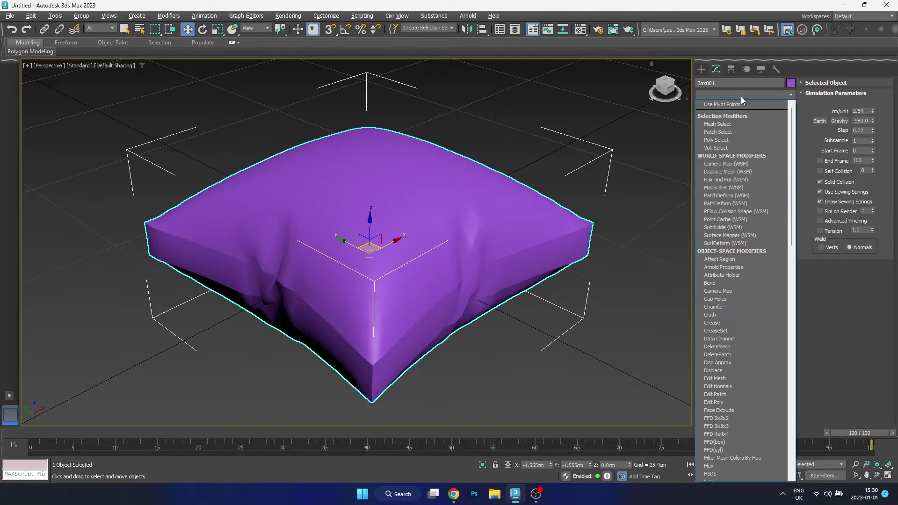
key("t")
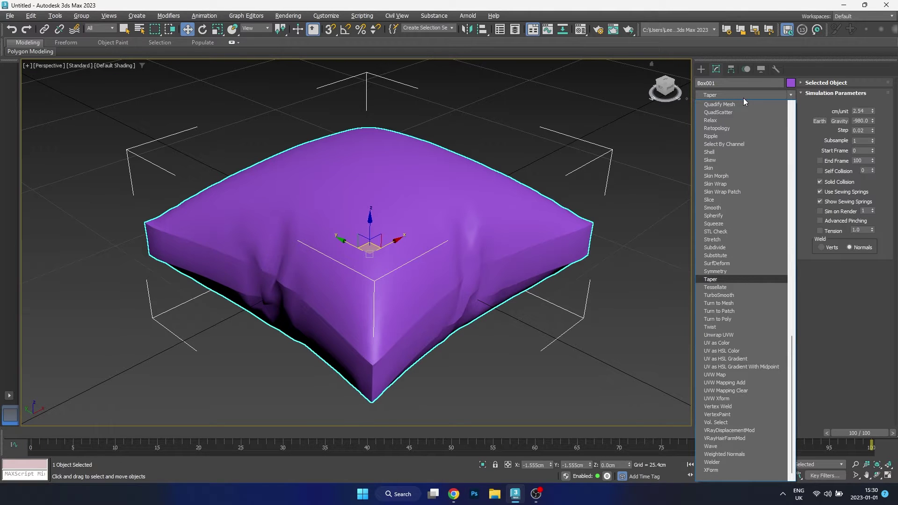
key("Down")
key("Down")
key("Return")
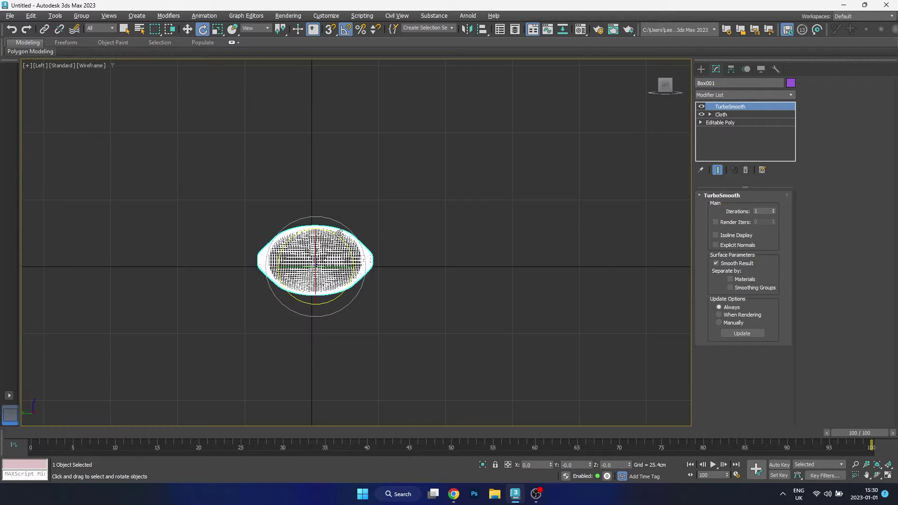
Step: Rotate the pillow by -90 degrees in the Left view so it stands upright, and move it up onto the ground line
left_click_drag(339, 235, 360, 279)
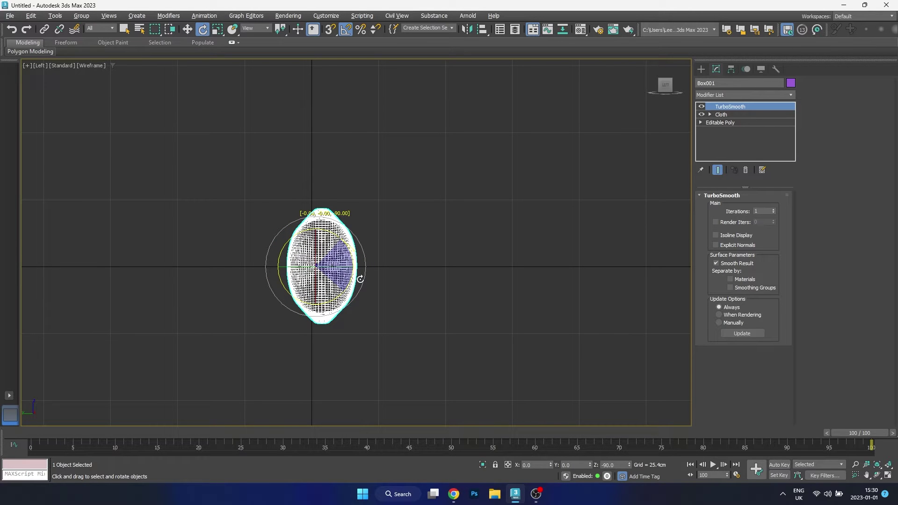
left_click(187, 29)
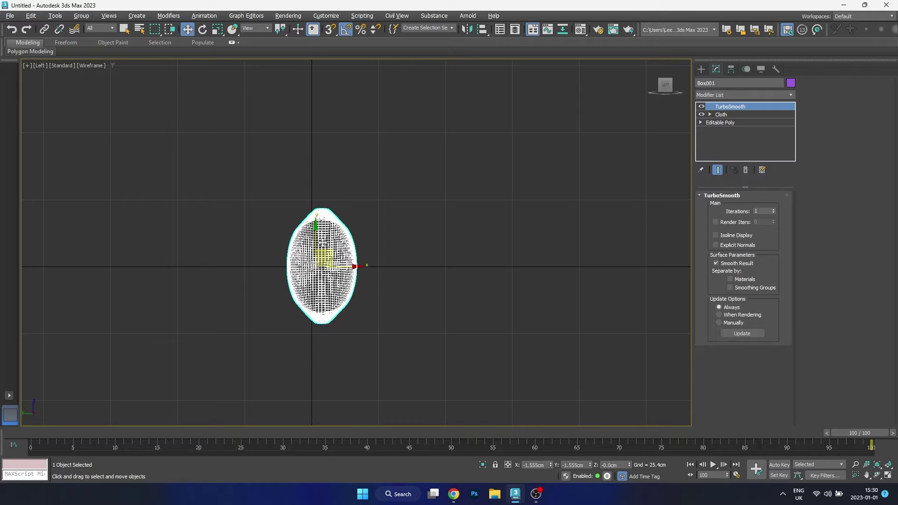
left_click_drag(329, 257, 319, 200)
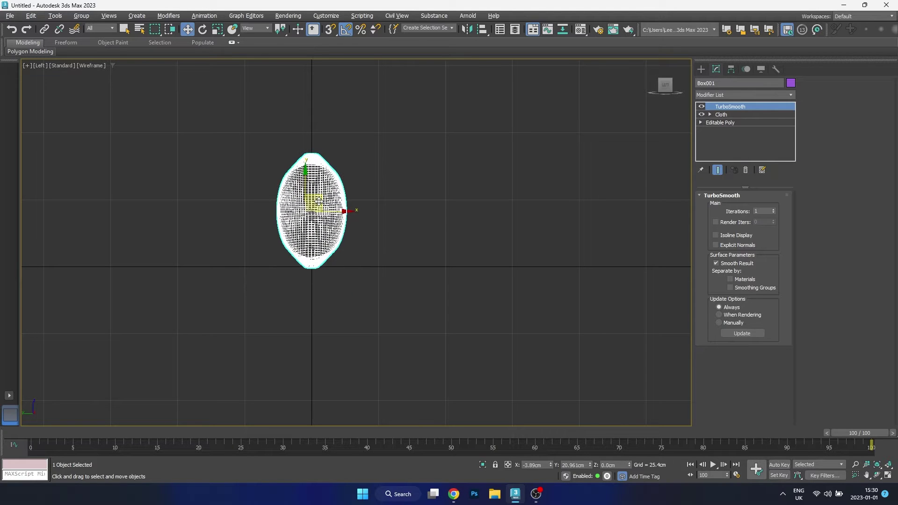
Step: With an Edit Poly modifier, select the middle edge loop around the pillow's side and extrude it with a height of -0.294 cm
key("p")
scroll(322, 204, "down", 5)
middle_click_drag(367, 295, 421, 281, "alt")
key("F4")
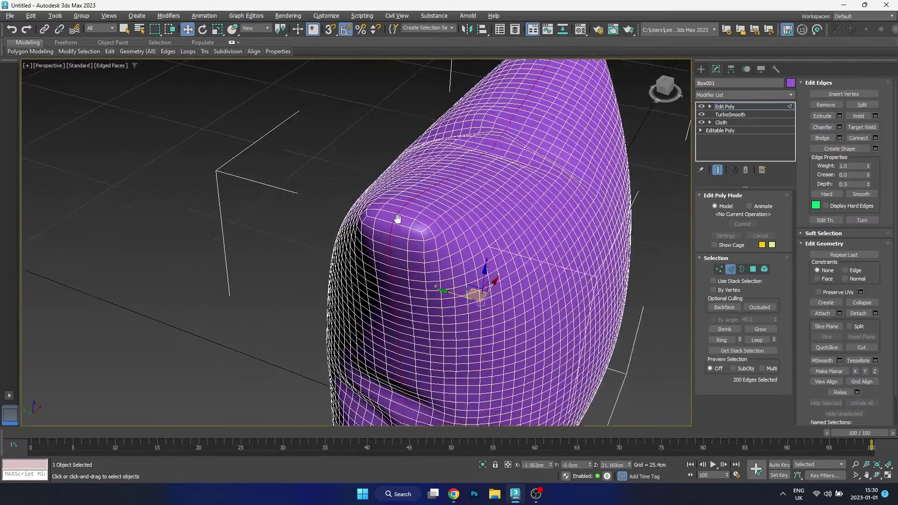
scroll(398, 215, "up", 3)
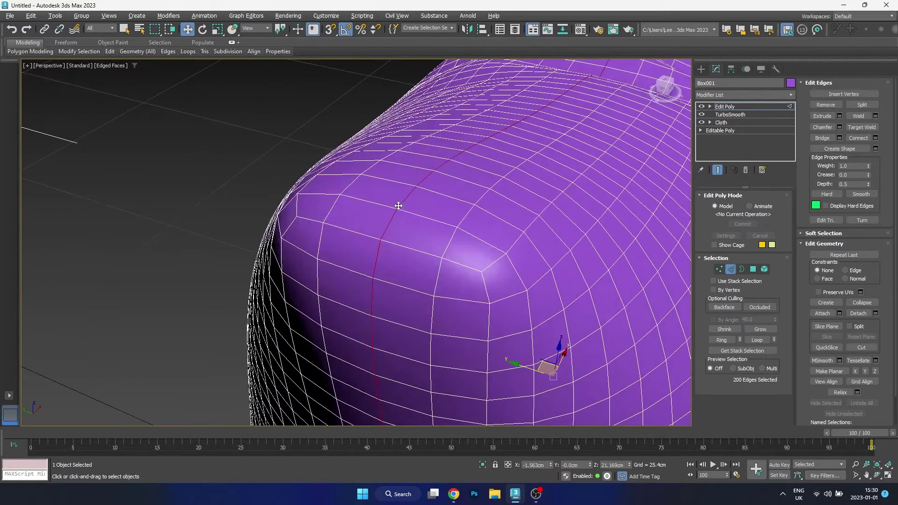
right_click(397, 204)
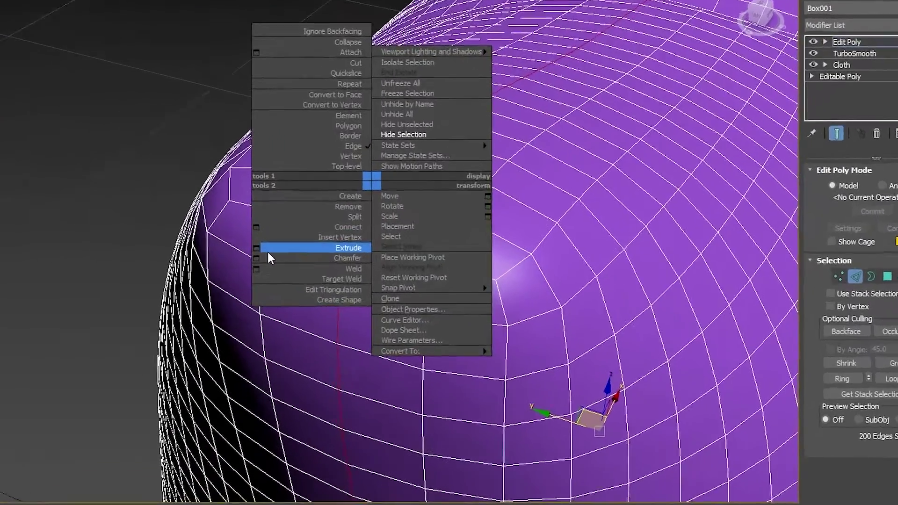
left_click(319, 251)
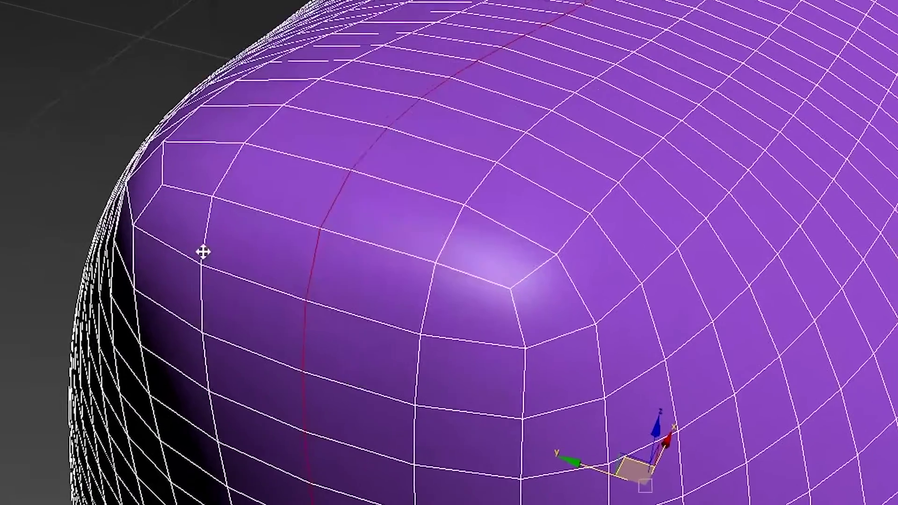
left_click_drag(248, 244, 258, 271)
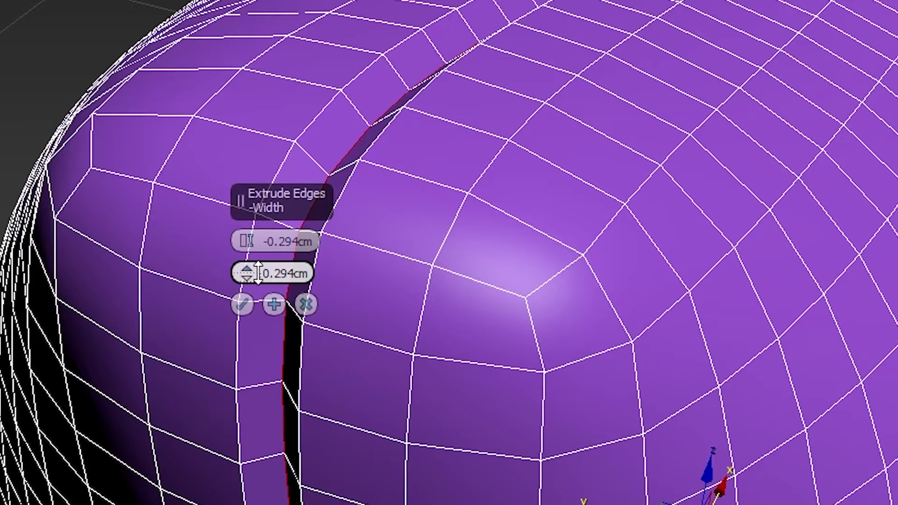
Step: Reset the edge extrusion width to zero and try a width of 0.5 cm
right_click(249, 271)
right_click(249, 271)
right_click(248, 271)
left_click_drag(264, 274, 275, 274)
key("ctrl+a")
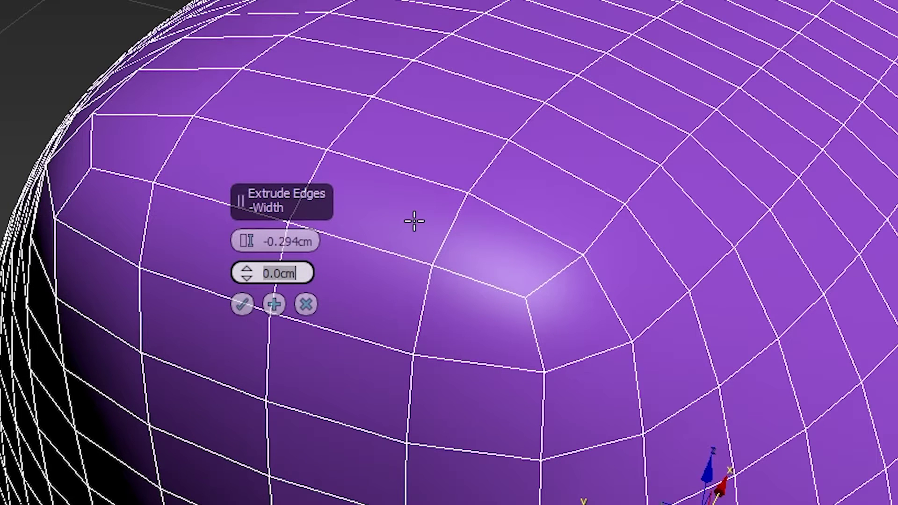
key("BackSpace")
type("0.5")
key("Return")
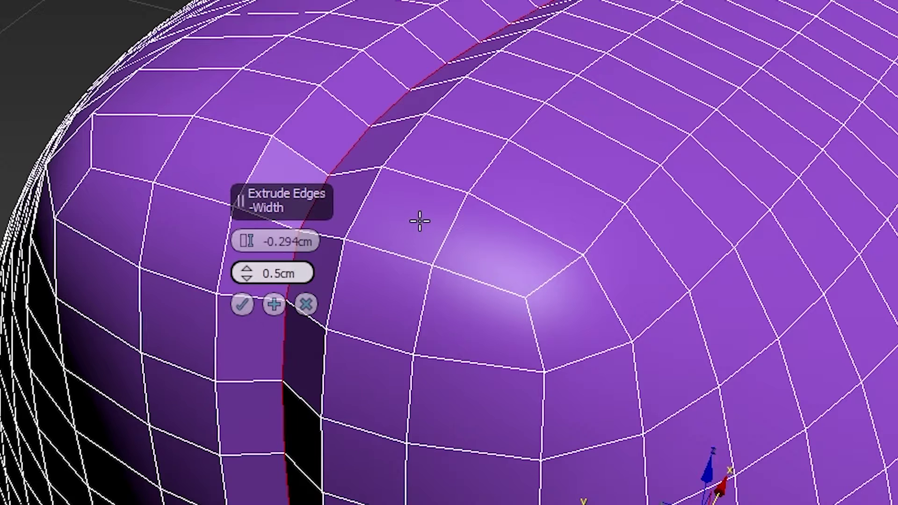
Step: Set the seam's edge extrusion width to 0.2 cm and apply the extrusion
key("ctrl+a")
type(".2")
key("Return")
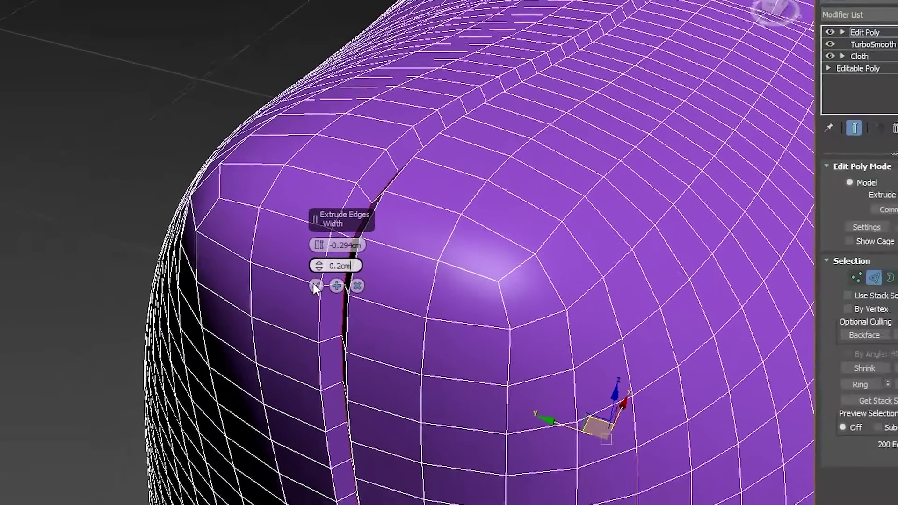
left_click(241, 304)
Step: Add a TurboSmooth modifier to the pillow and turn off the edged-faces display to inspect the smoothed seam
left_click(753, 86)
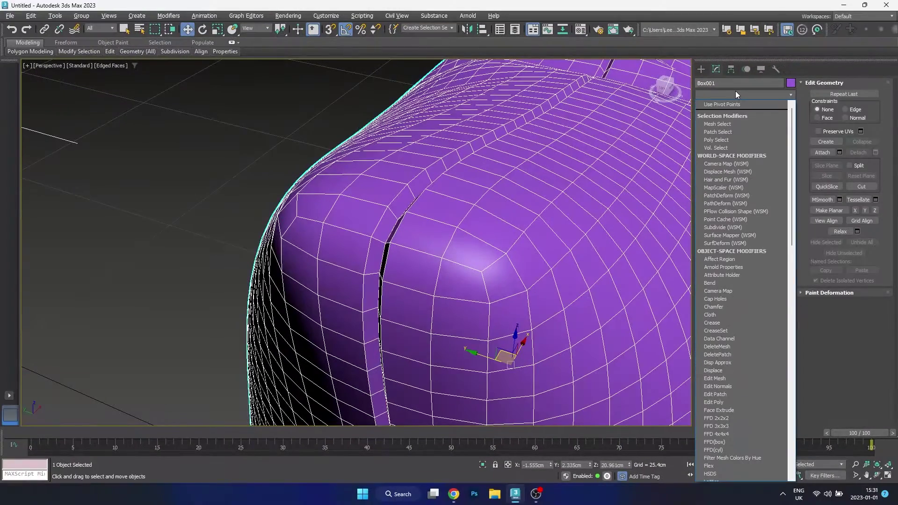
scroll(735, 91, "down", 10)
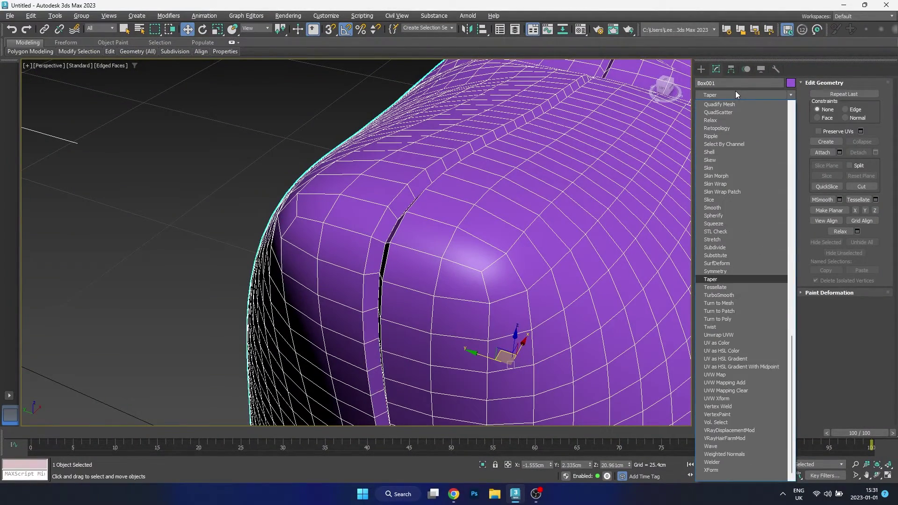
left_click(745, 293)
key("F4")
middle_click_drag(479, 237, 415, 209)
scroll(416, 206, "down", 3)
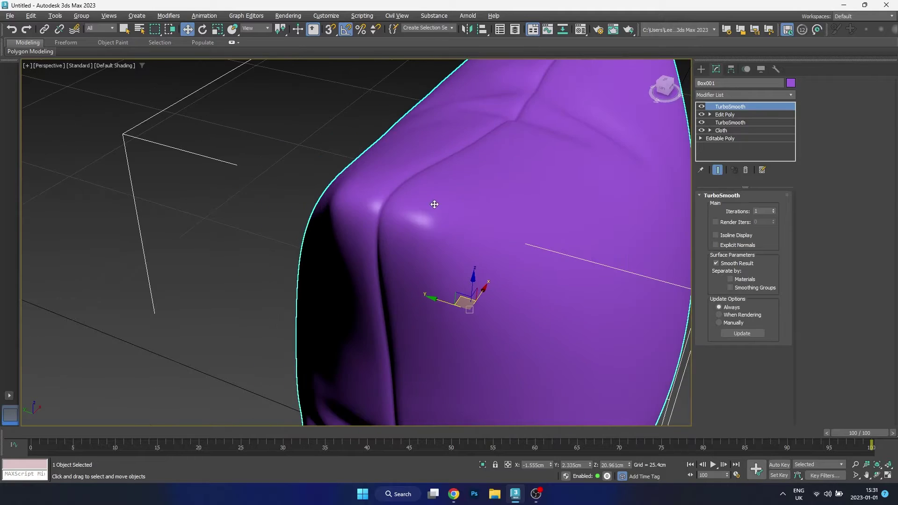
middle_click_drag(487, 218, 410, 212)
scroll(409, 212, "down", 6)
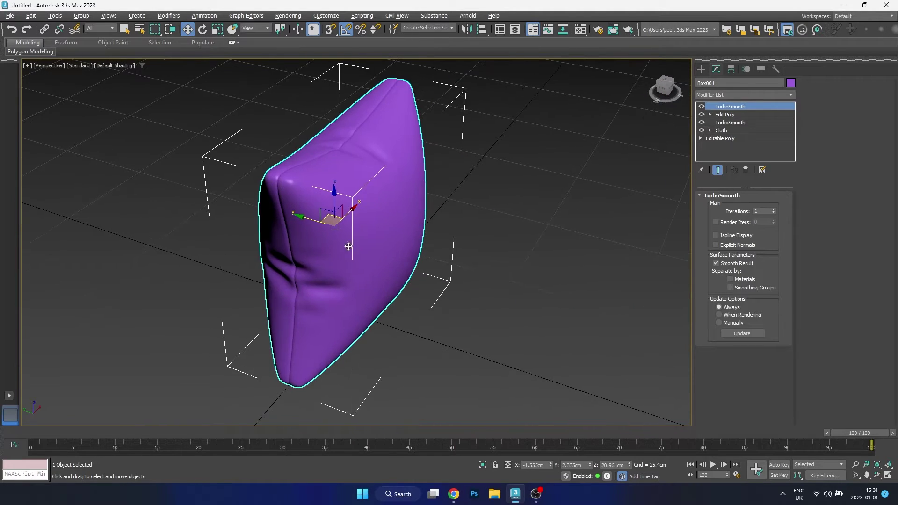
middle_click_drag(370, 278, 347, 239, "alt")
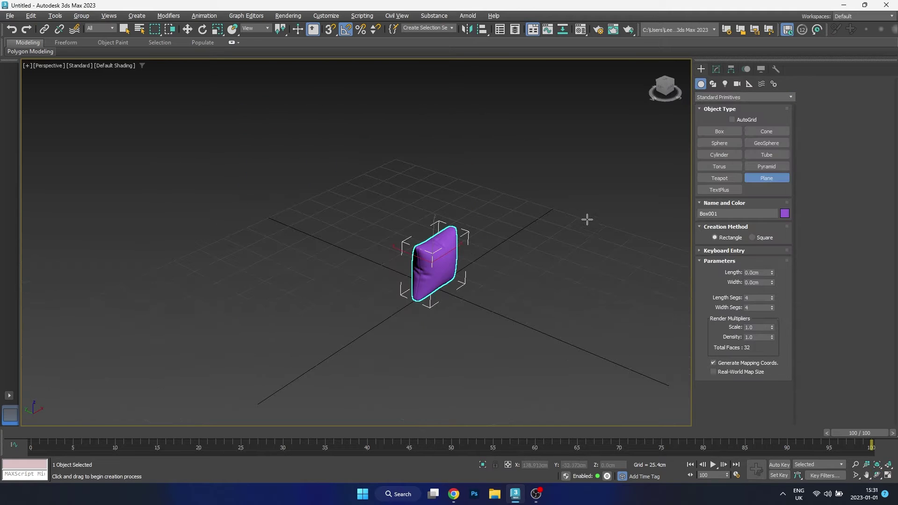
Step: Create a ground plane of about 160 by 330 cm under the pillow and centre it at X 0 and Y 0
left_click_drag(587, 219, 161, 310)
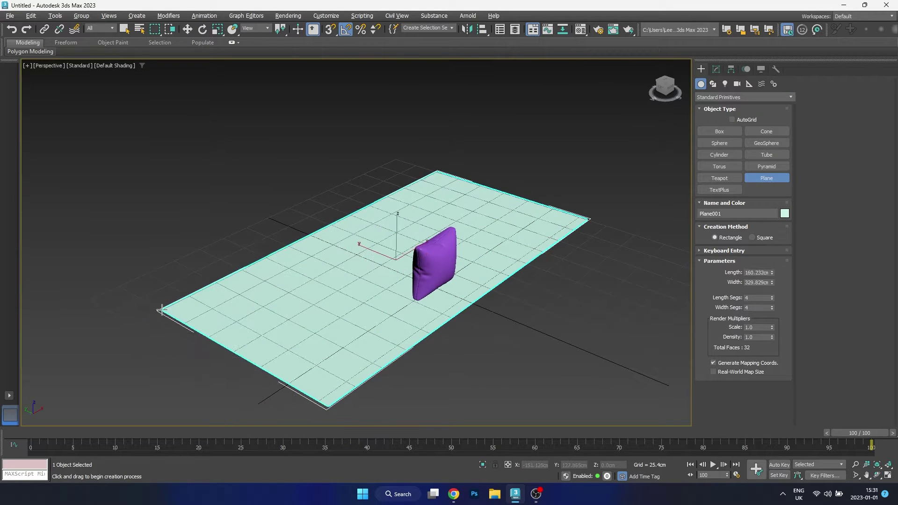
left_click(187, 29)
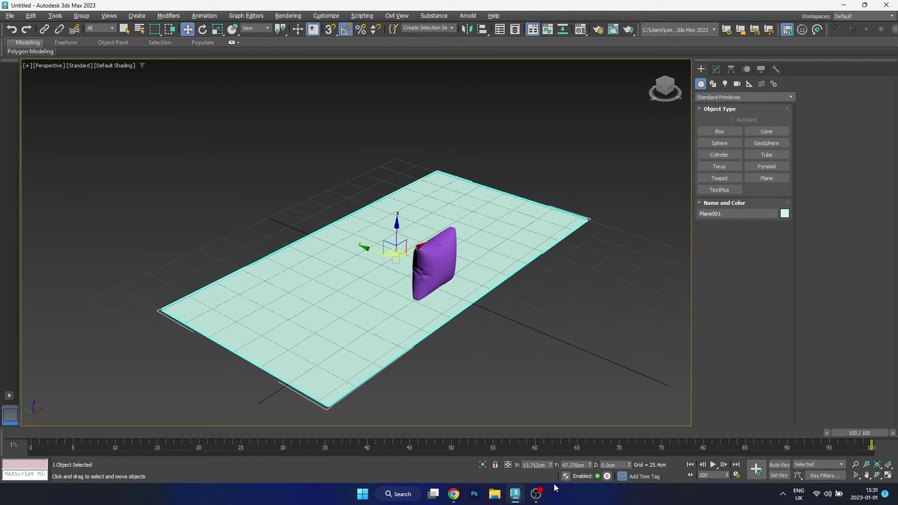
right_click(550, 465)
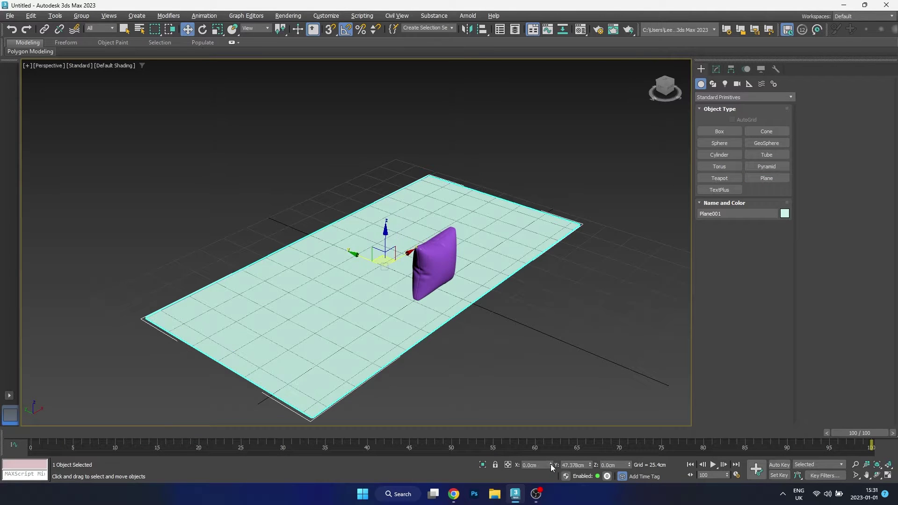
right_click(589, 464)
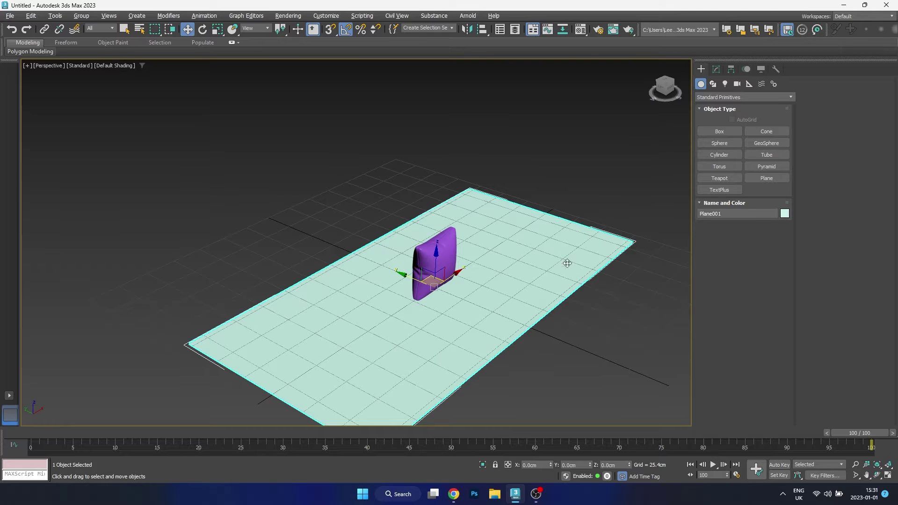
Step: Convert the plane to an Editable Poly and extend its back edge upward in several segments to form a curved backdrop
right_click(528, 222)
mouse_move(567, 324)
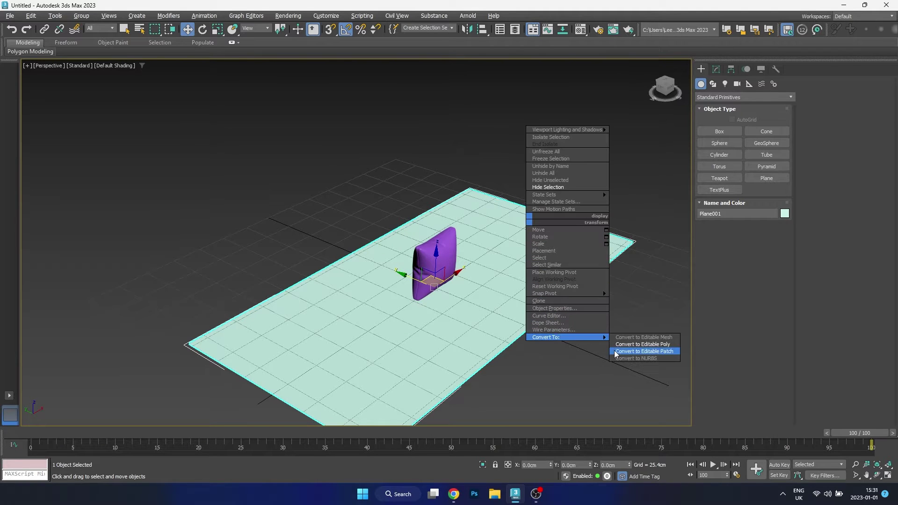
left_click(617, 351)
left_click(730, 206)
double_click(378, 239)
key("F3")
mouse_move(350, 238)
left_mouse_down()
mouse_move(325, 198)
mouse_move(309, 134)
mouse_move(304, 28)
left_mouse_up()
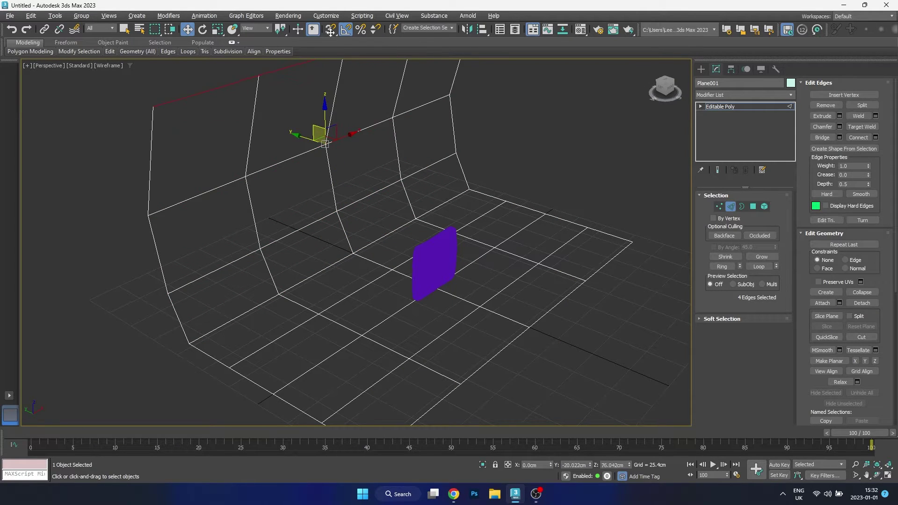
Step: Finish the backdrop at its front edge, apply a TurboSmooth modifier and scale it up to about 164%
double_click(505, 356)
scroll(505, 356, "down", 5)
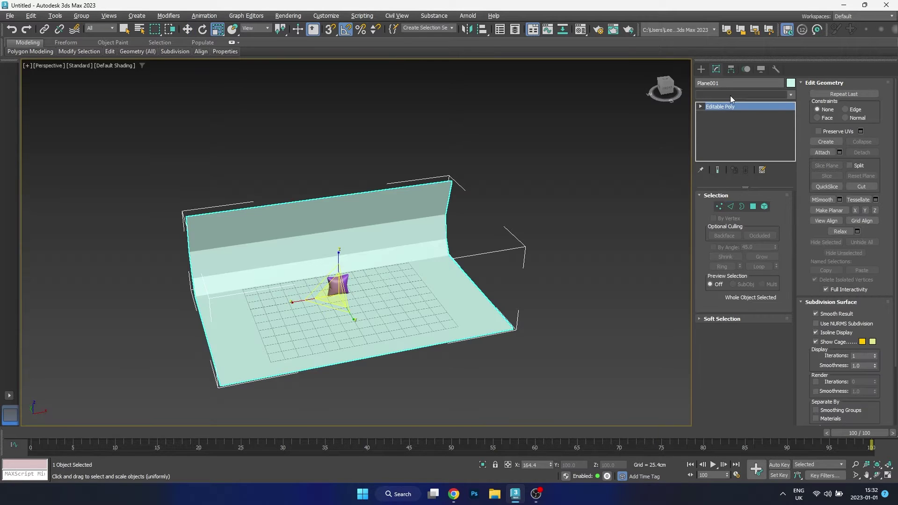
left_click(730, 96)
key("t")
left_click(718, 295)
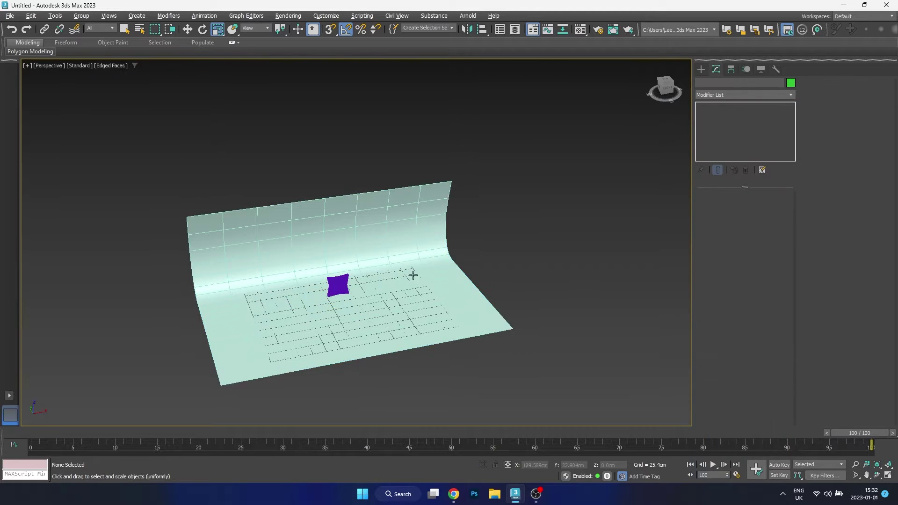
Step: Add an Edit Poly modifier to the pillow and select its lower-right corner vertices in the Front view
scroll(383, 269, "up", 5)
left_click(368, 266)
scroll(368, 266, "up", 4)
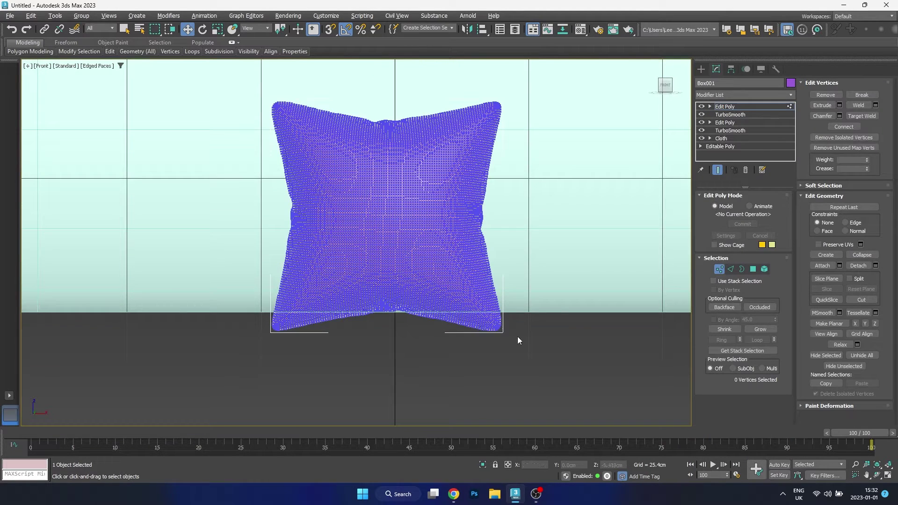
left_click_drag(517, 338, 475, 308)
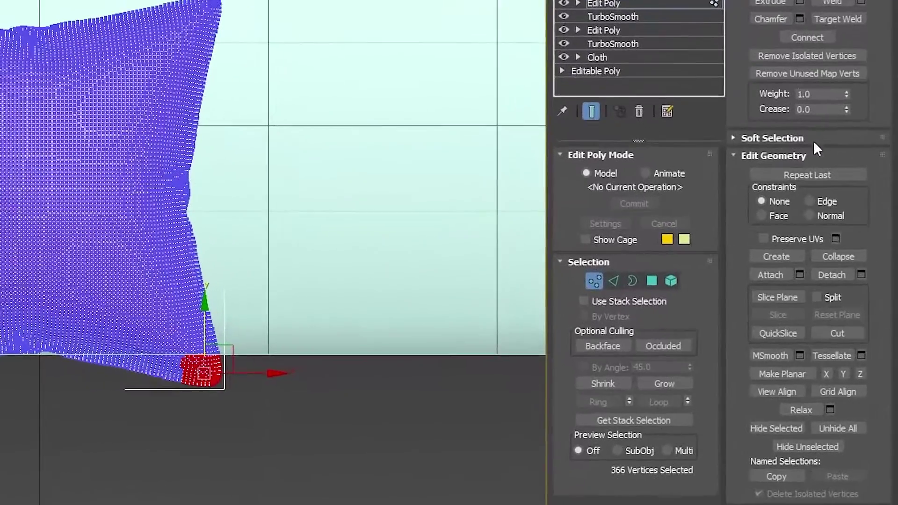
Step: Enable soft selection for the corner vertices and reduce the falloff to 13.716 cm
left_click(788, 152)
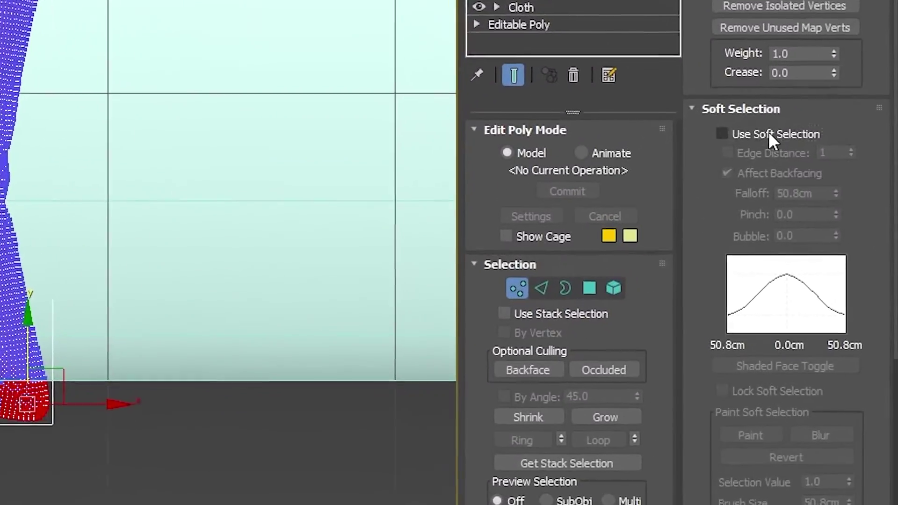
left_click(778, 170)
left_click_drag(833, 192, 829, 266)
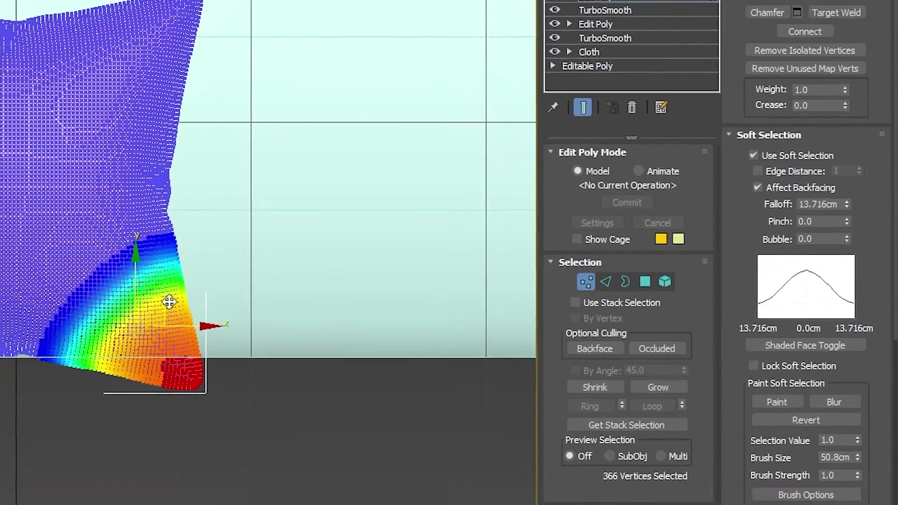
Step: Raise the pillow's lower-right corner to the ground line, reselecting fewer tip vertices to refine its position
left_click_drag(32, 309, 44, 283)
left_click_drag(316, 273, 316, 273)
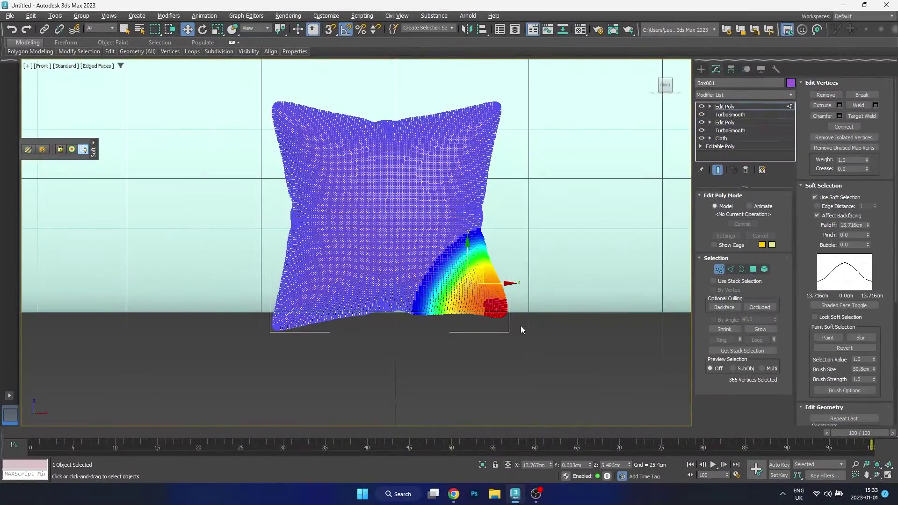
left_click(521, 328)
left_click_drag(527, 341, 493, 309)
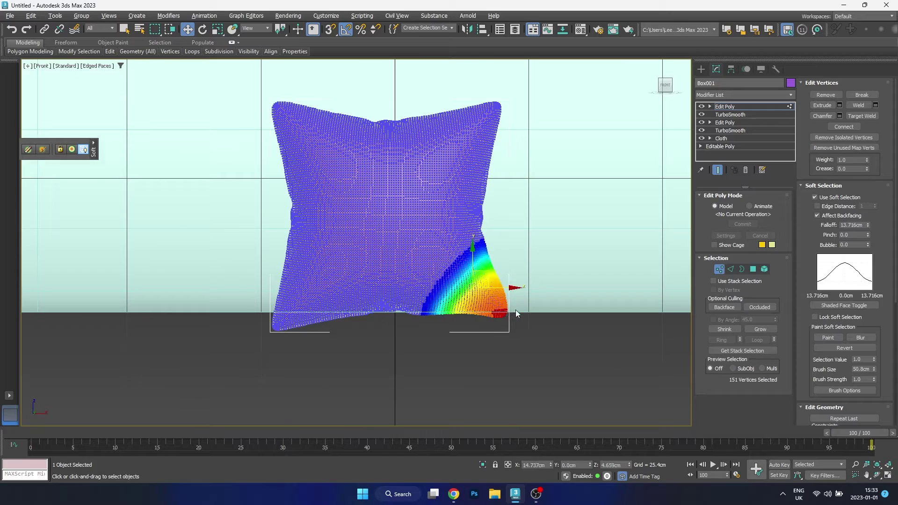
scroll(515, 310, "up", 3)
left_click_drag(448, 251, 435, 256)
Step: Select the pillow's lower-left corner vertices and move that corner up and outward to the ground line with soft selection
middle_click_drag(199, 341, 471, 306)
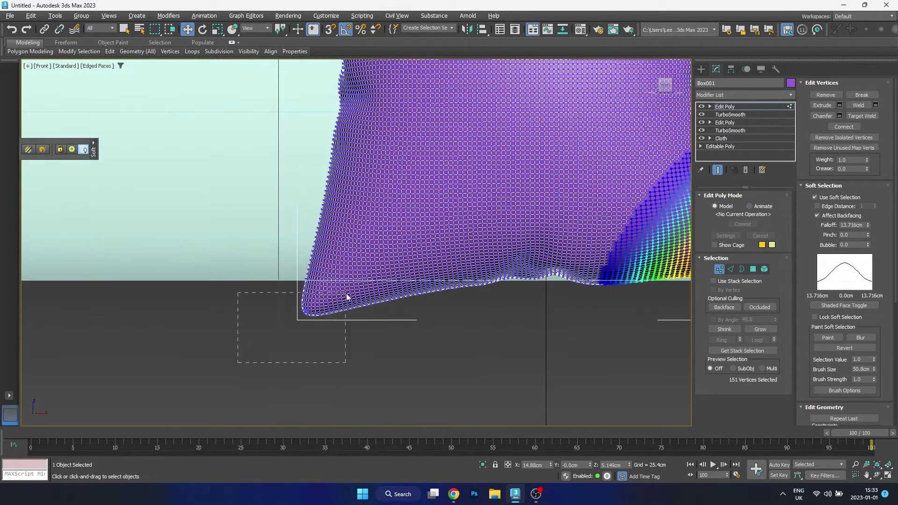
left_click_drag(347, 296, 346, 296)
left_click_drag(391, 229, 390, 221)
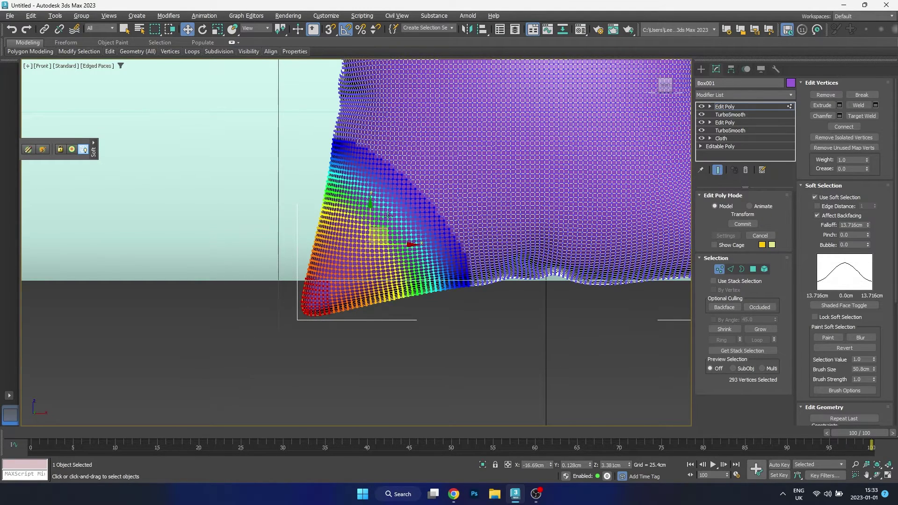
key("ctrl+z")
key("ctrl+z")
key("ctrl+y")
key("ctrl+y")
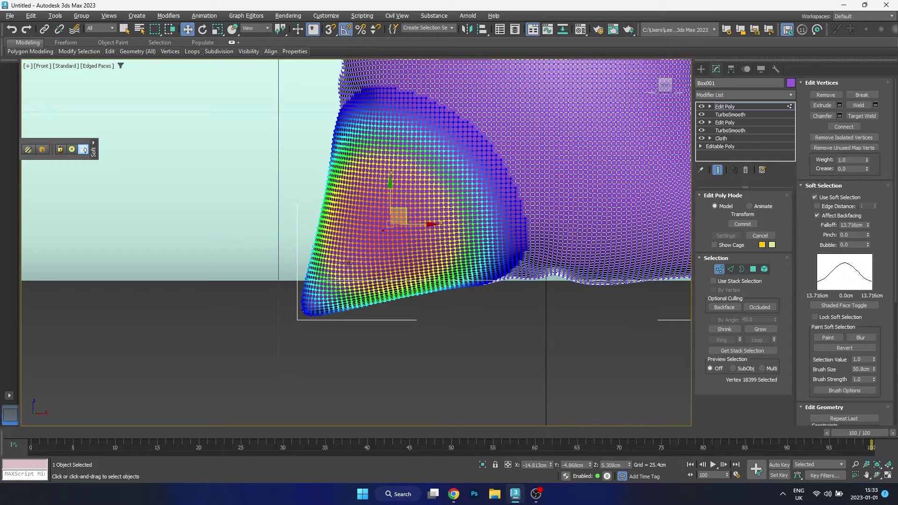
left_click_drag(388, 231, 370, 199)
Step: Adjust soft-selected vertices at the left part and the middle of the pillow's bottom edge to align it with the ground line
left_click(453, 290)
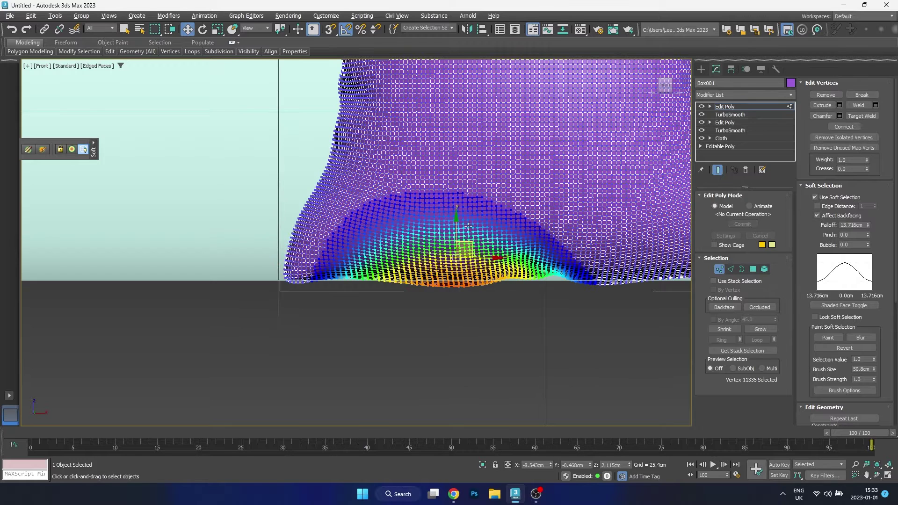
left_click_drag(458, 212, 457, 215)
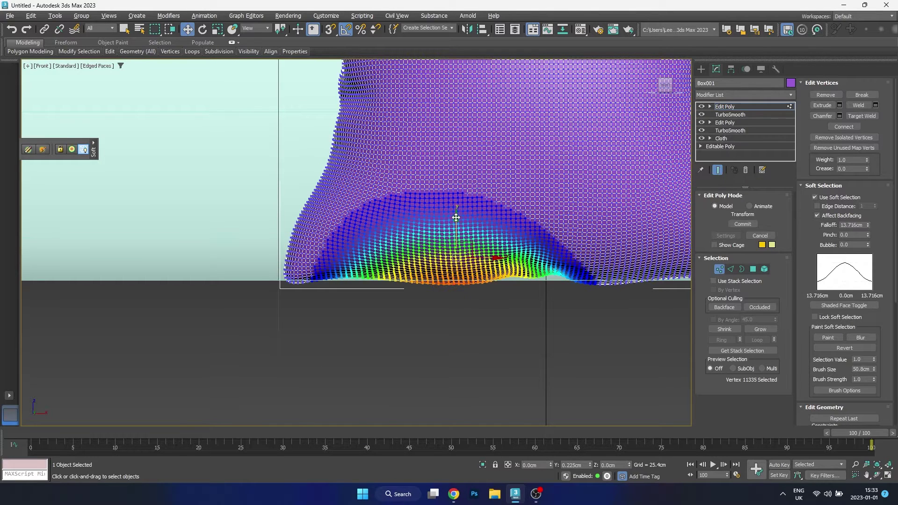
left_click(553, 278)
left_click_drag(552, 233, 550, 234)
Step: Select the vertices at all four pillow corners and scale them to 65% along the Y axis to thin the corners
scroll(402, 192, "down", 5)
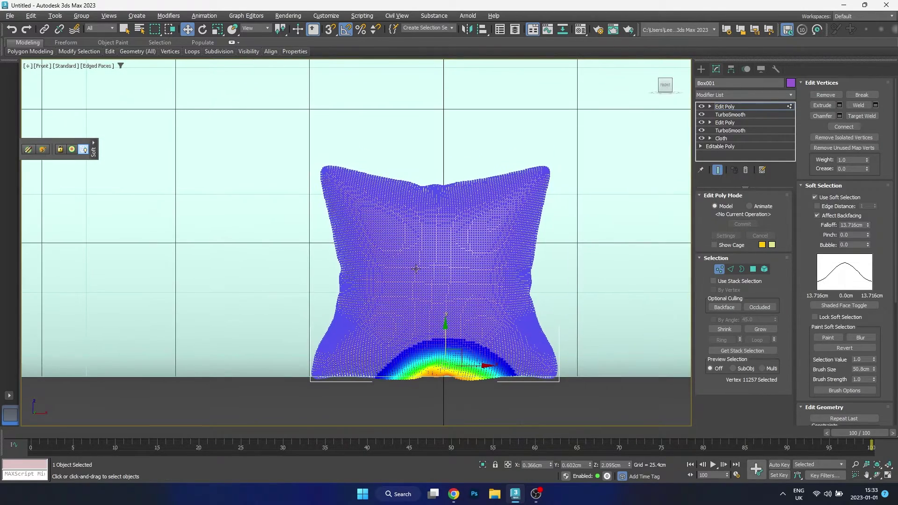
left_click_drag(343, 179, 344, 179)
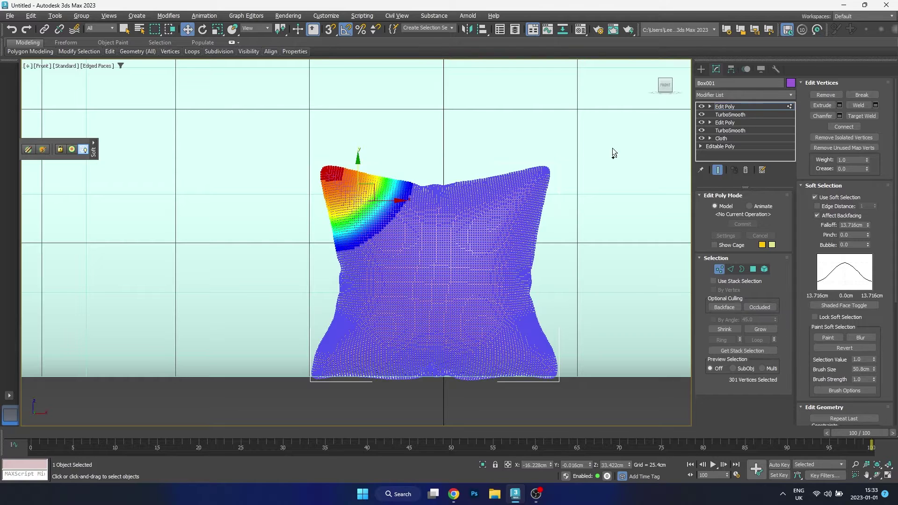
left_click_drag(526, 193, 526, 193, "ctrl")
left_click_drag(605, 369, 563, 392, "ctrl")
left_click_drag(257, 412, 327, 366, "ctrl")
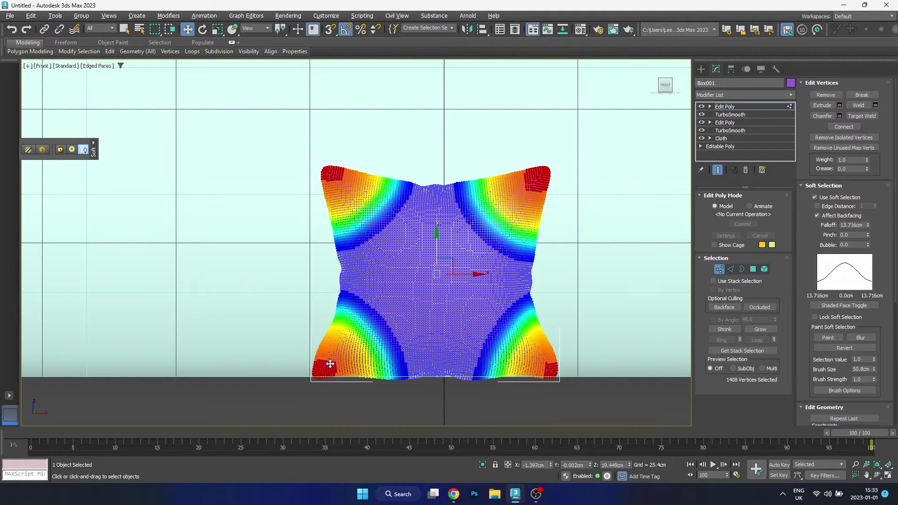
key("p")
scroll(354, 278, "up", 4)
middle_click_drag(354, 279, 250, 98, "alt")
left_click(216, 29)
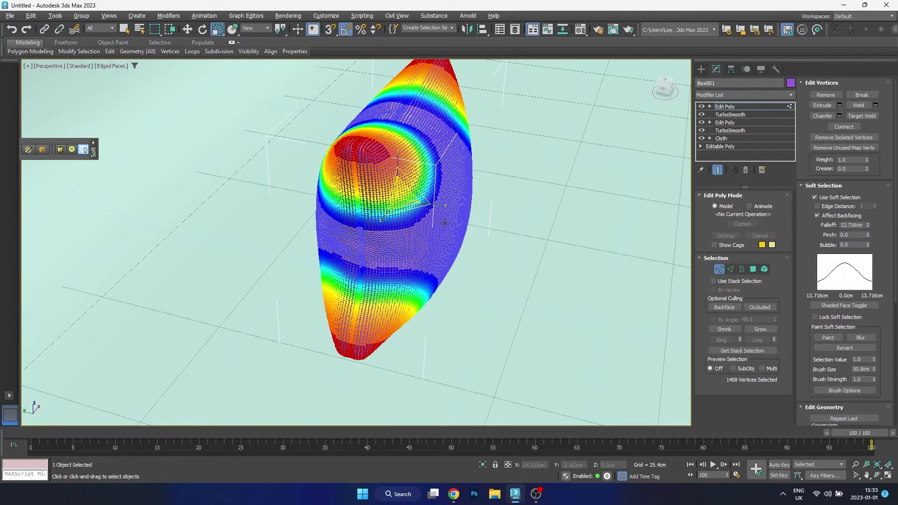
left_click_drag(434, 201, 425, 198)
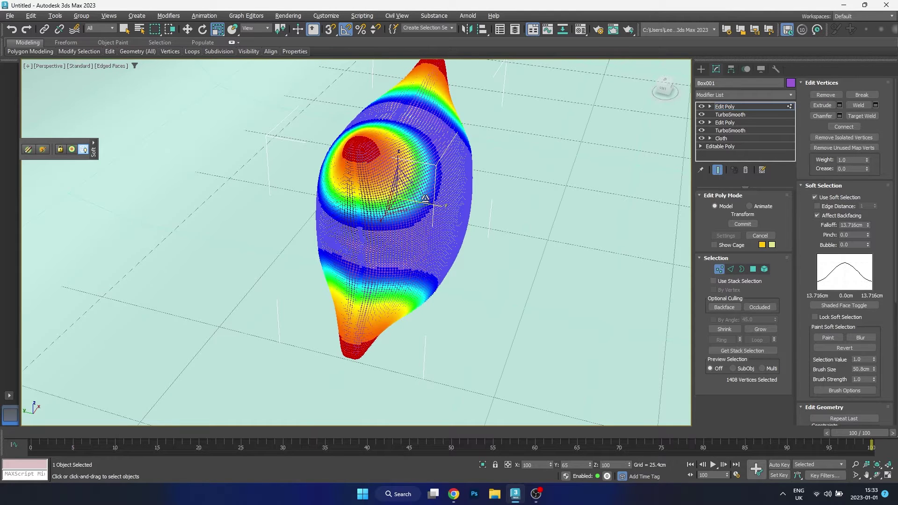
Step: Select all of the pillow's vertices and scale them down along the Y axis to slim the whole pillow
key("w")
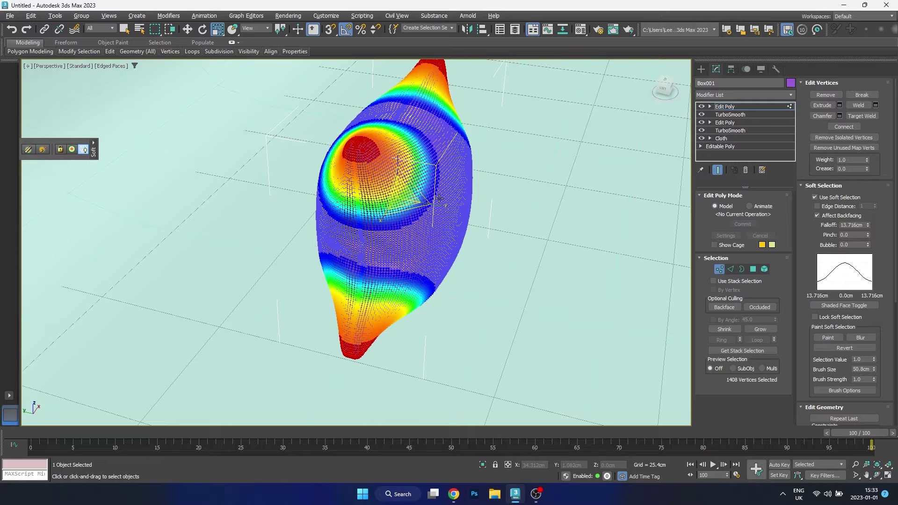
key("ctrl+a")
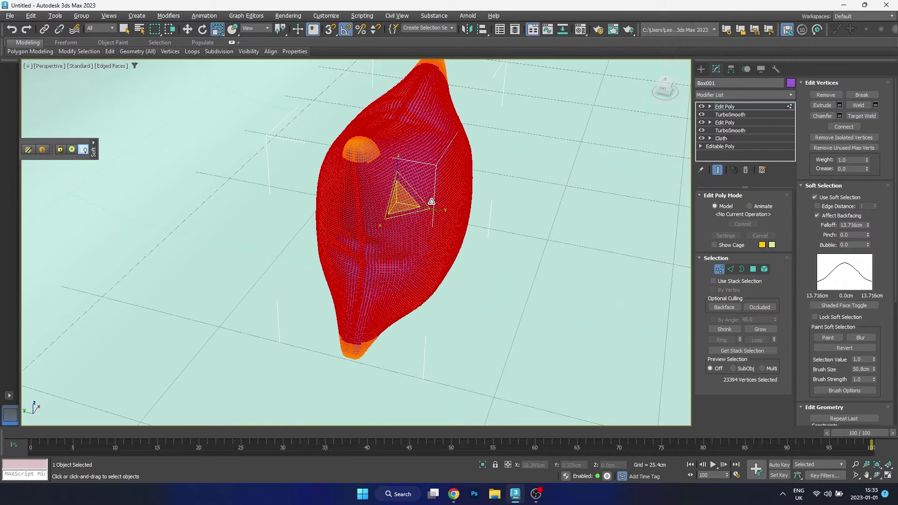
left_click_drag(429, 210, 431, 212)
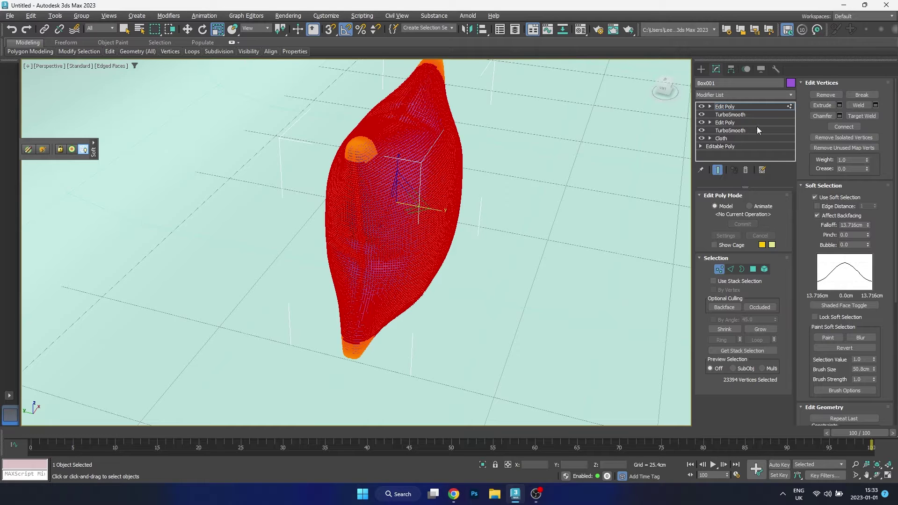
Step: Leave vertex editing and tilt the whole pillow backwards so it leans on the backdrop floor
left_click(720, 270)
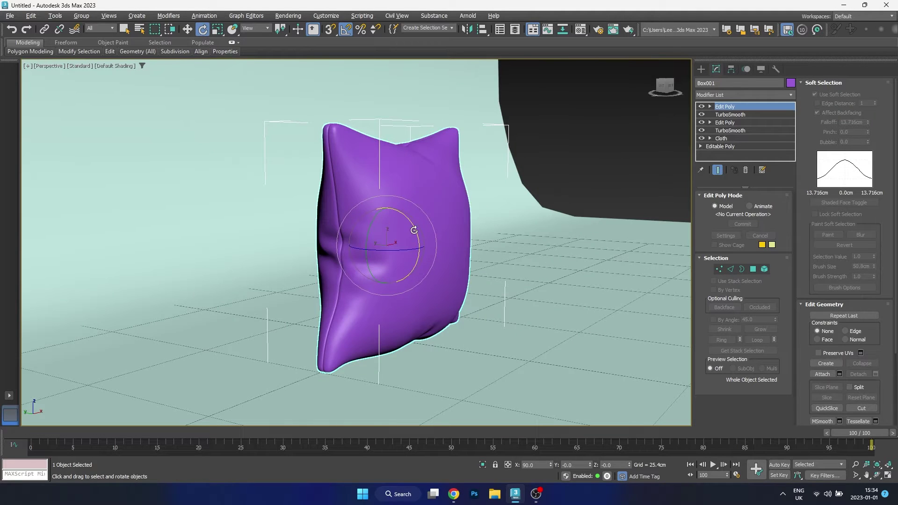
left_click_drag(414, 222, 395, 234)
left_click(188, 30)
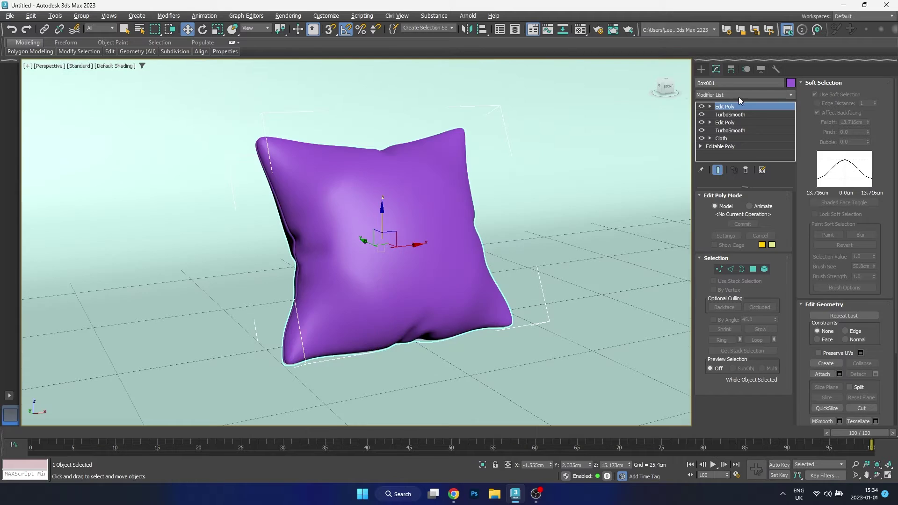
Step: Apply an Unwrap UVW modifier to the pillow and set up edge selection with edged faces shown at its side seam
left_click(739, 96)
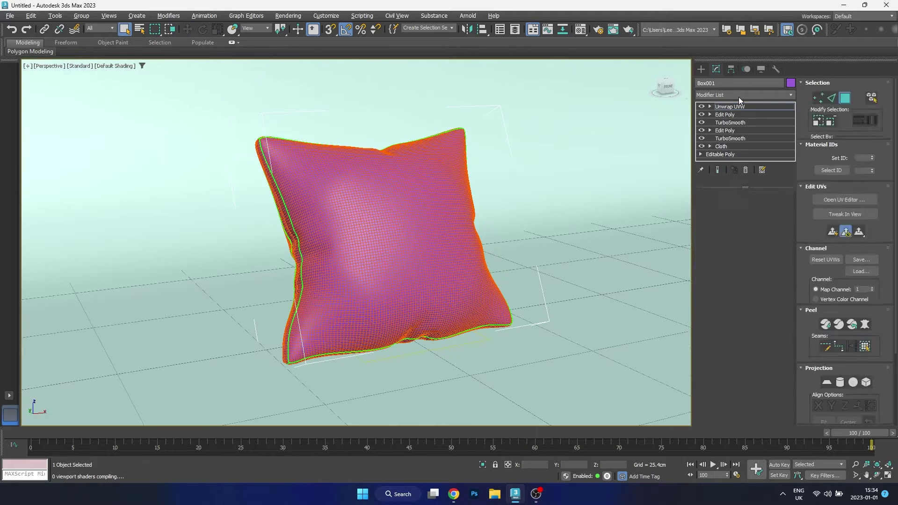
left_click(731, 213)
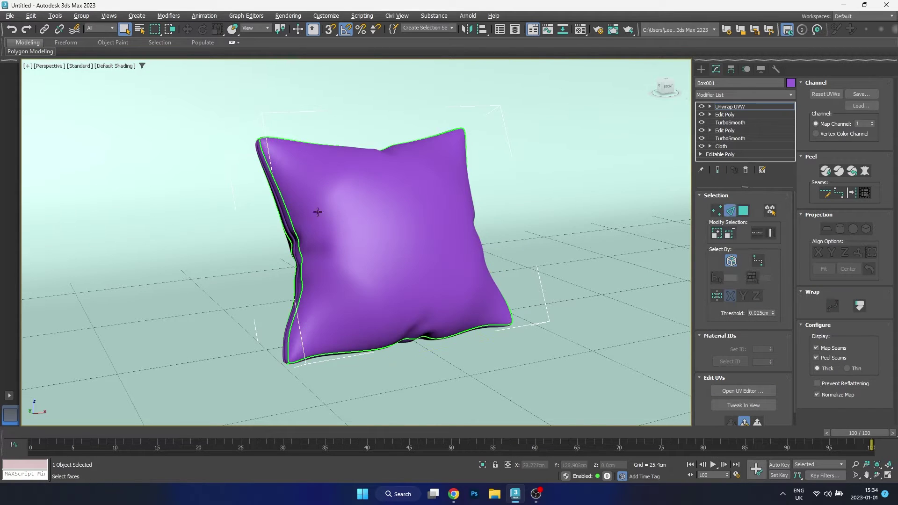
scroll(325, 189, "up", 3)
key("ctrl+r")
key("F4")
mouse_move(325, 190)
left_mouse_down()
mouse_move(395, 190)
mouse_move(316, 61)
left_mouse_up()
left_click_drag(433, 219, 309, 91)
left_click(717, 211)
left_click(731, 211)
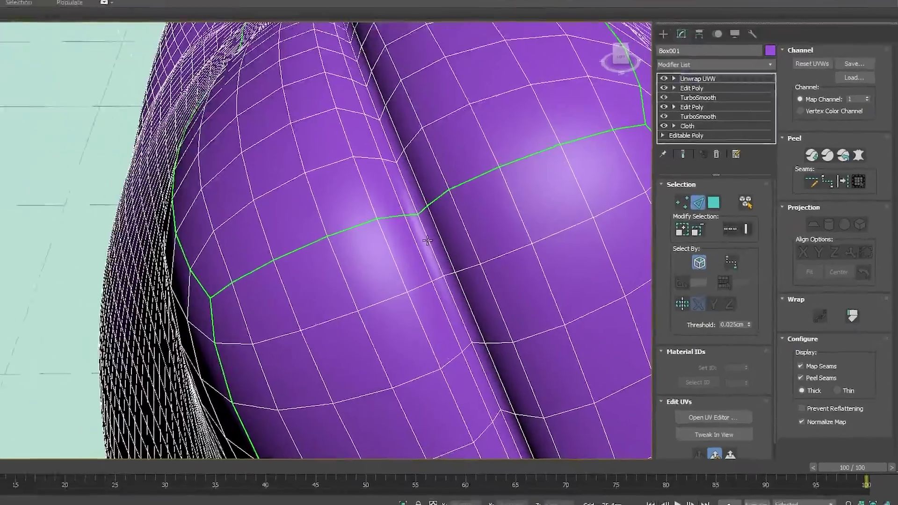
Step: Select the edge loop running around the middle of the pillow's seam and convert it to a UV peel seam
double_click(427, 240)
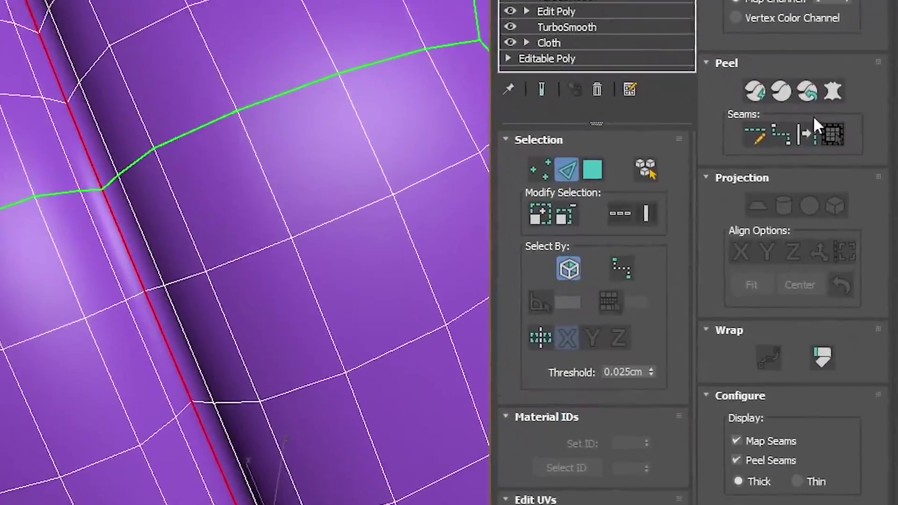
left_click(838, 179)
left_click(784, 114)
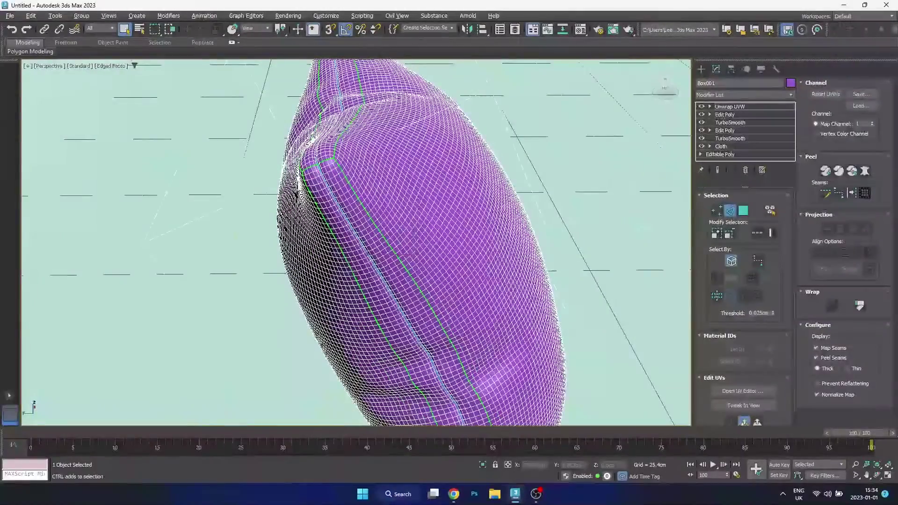
middle_click_drag(243, 224, 186, 247, "alt")
middle_click_drag(360, 248, 368, 231, "alt")
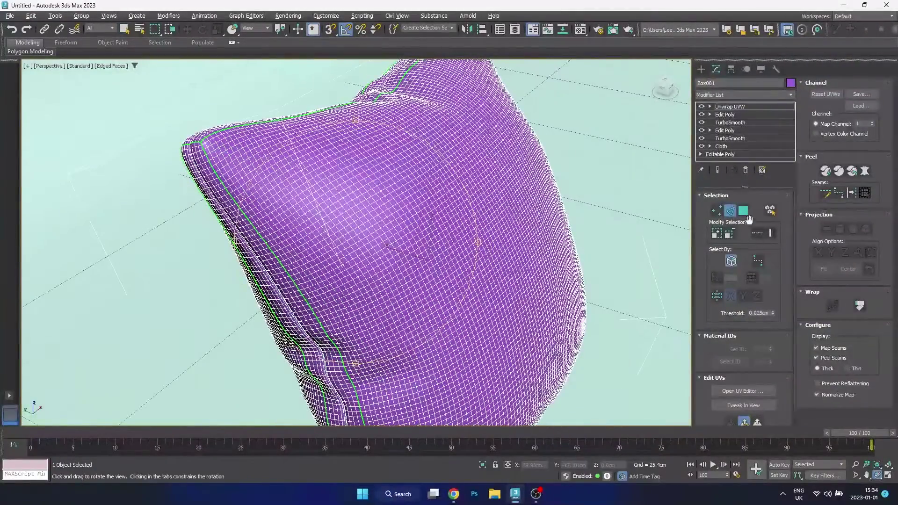
Step: Select the faces on one side of the pillow up to the seam and break them apart in the UV editor
left_click(743, 211)
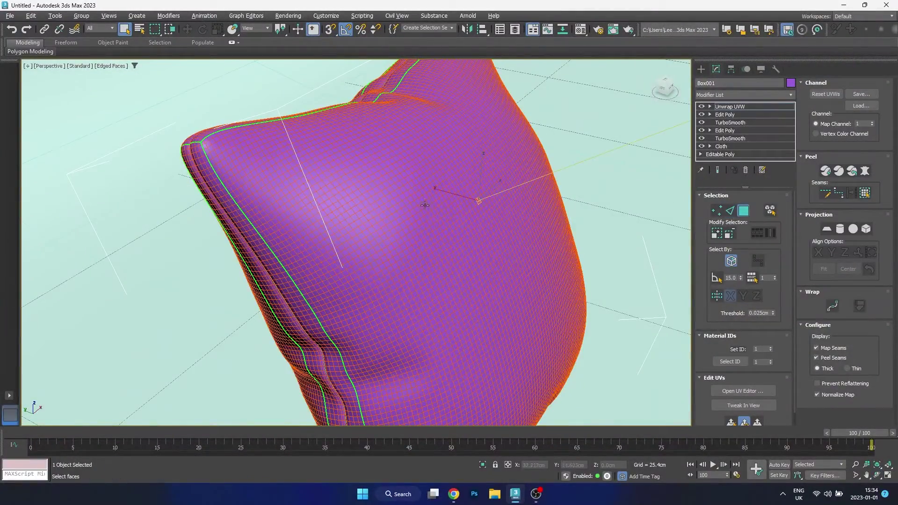
left_click(744, 391)
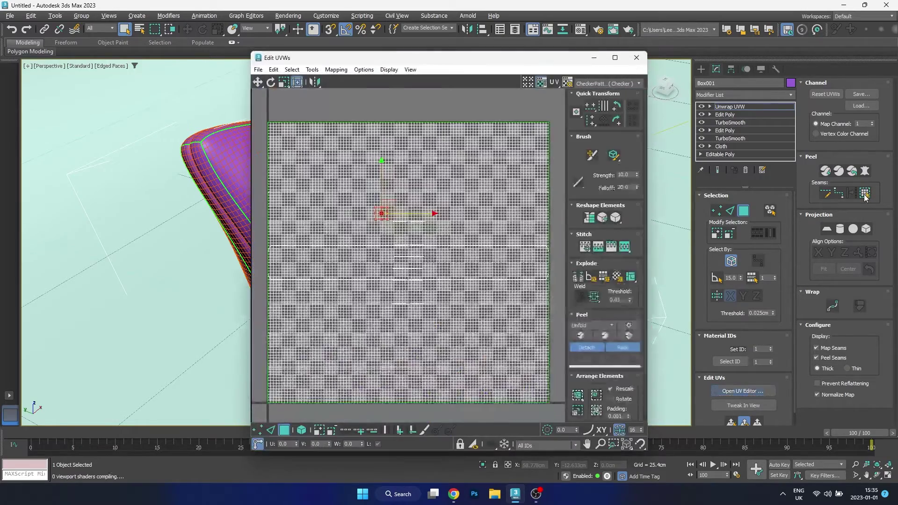
left_click(863, 195)
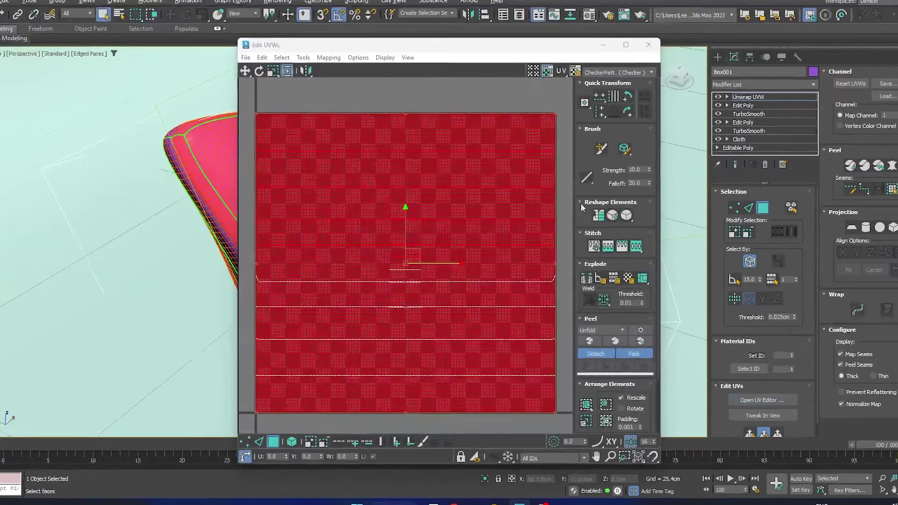
right_click(399, 199)
left_click(304, 193)
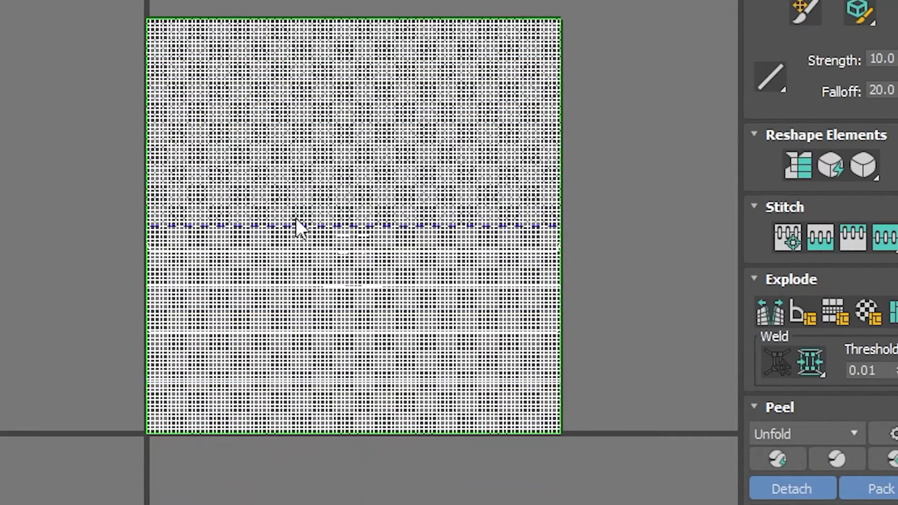
Step: Pelt map the first half of the pillow, commit it and move its UV shell upwards, clear of the other half
left_click_drag(608, 438, 633, 445)
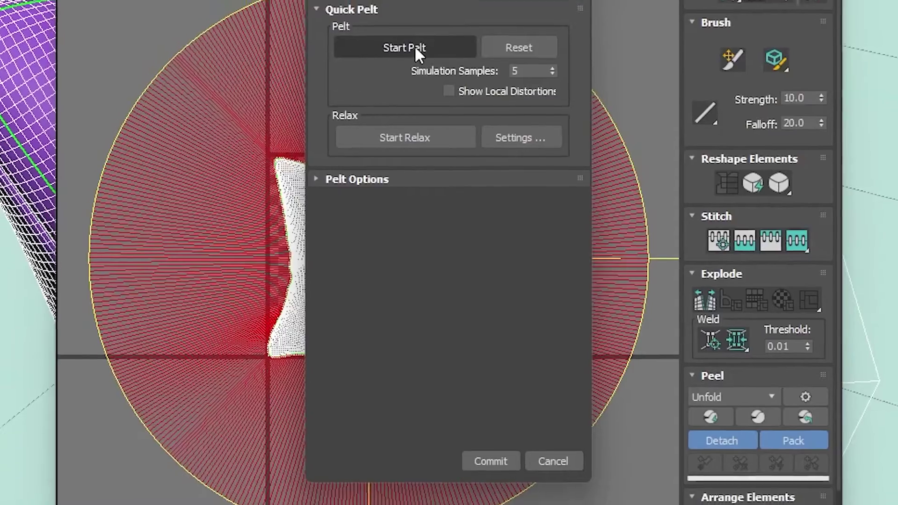
left_click(417, 62)
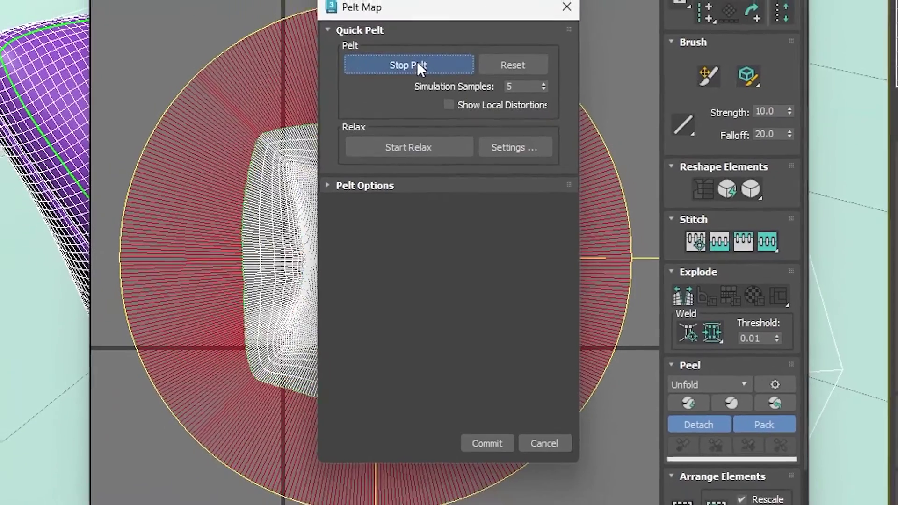
left_click(420, 73)
left_click(489, 434)
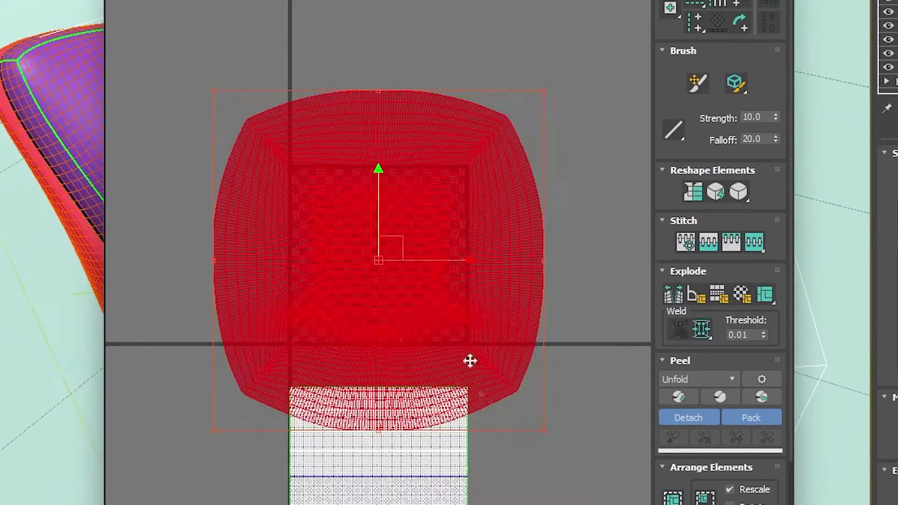
left_click_drag(383, 208, 491, 5)
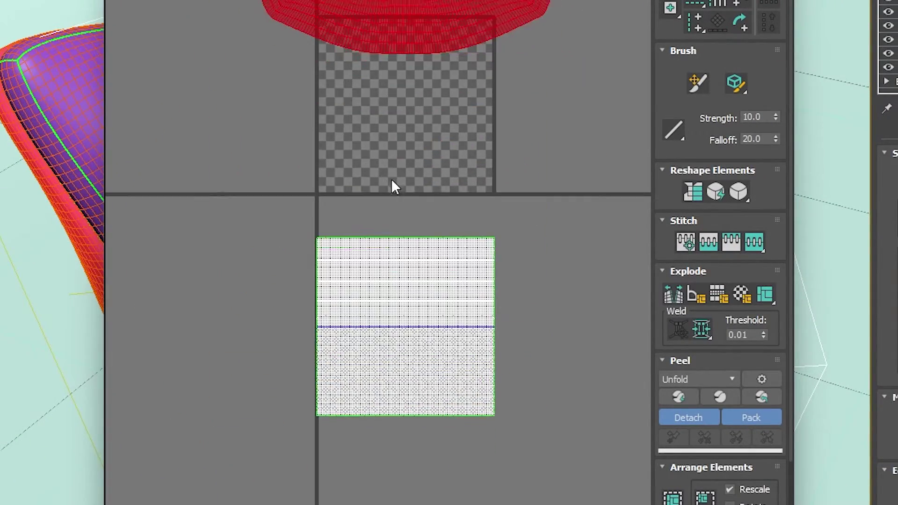
Step: Pelt map the remaining square UV shell, commit it and position it below the first shell
left_click(473, 391)
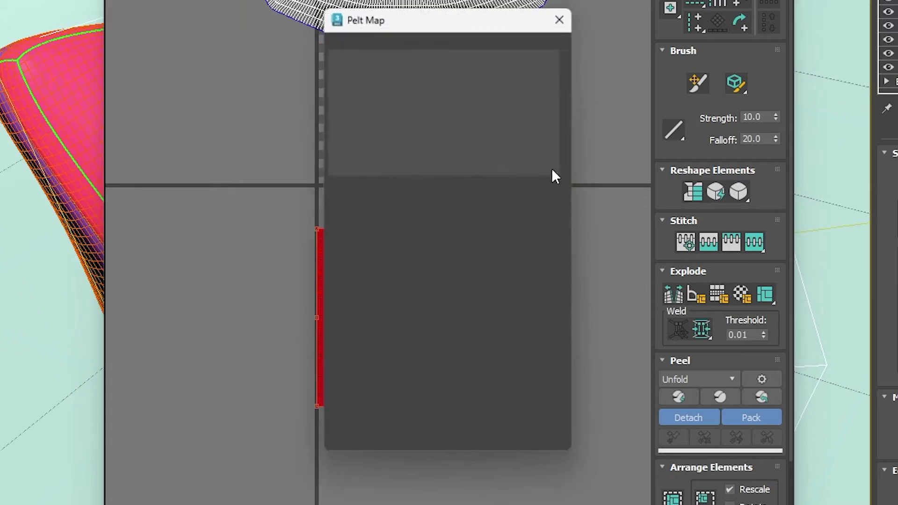
left_click(398, 73)
left_click(399, 73)
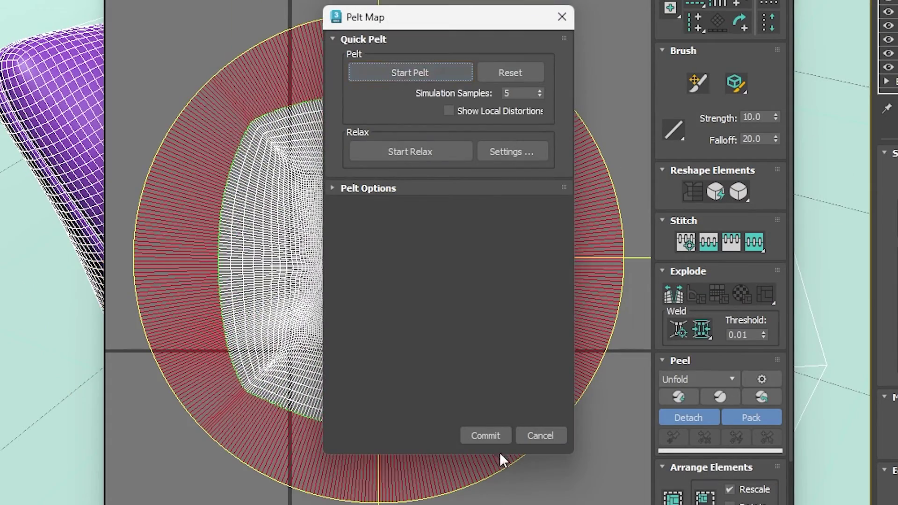
left_click(482, 434)
left_click_drag(432, 399, 459, 504)
middle_click_drag(441, 433, 427, 301)
Step: Select both pillow UV shells and relax them with Unfold3D Optimize
scroll(428, 298, "down", 1)
left_click_drag(311, 62, 646, 484)
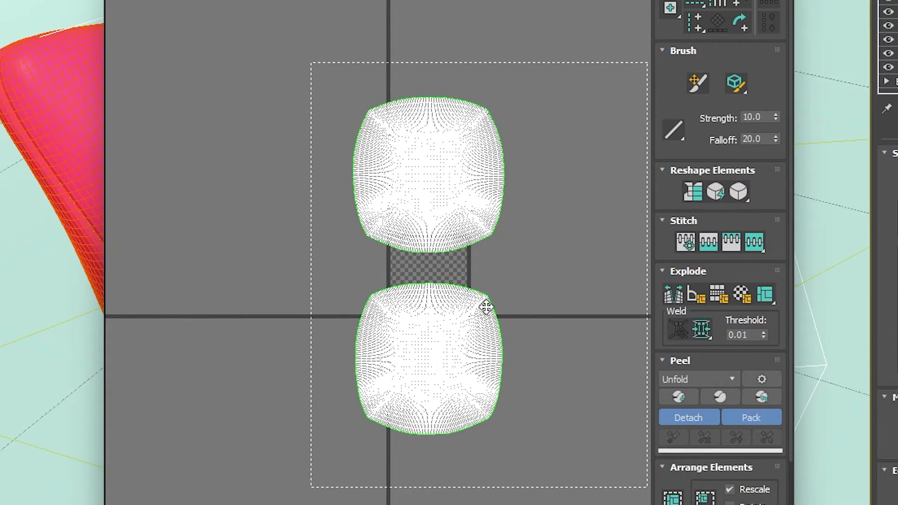
right_click(431, 260)
left_click(260, 217)
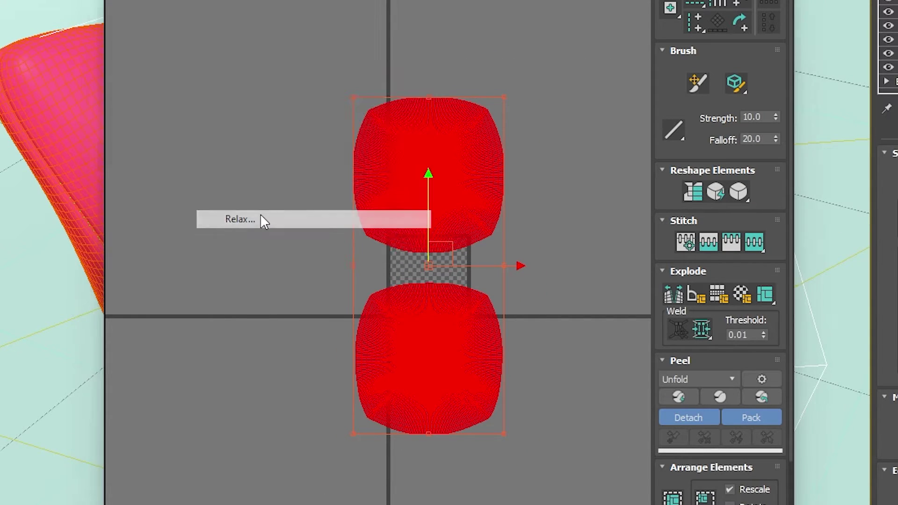
scroll(321, 284, "up", 3)
left_click(282, 167)
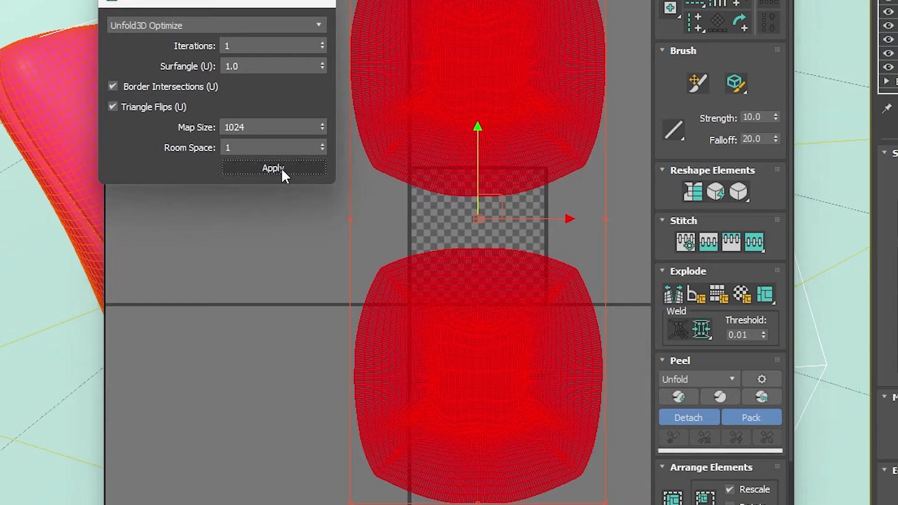
Step: Pack both relaxed UV shells into the UV tile
left_click(312, 69)
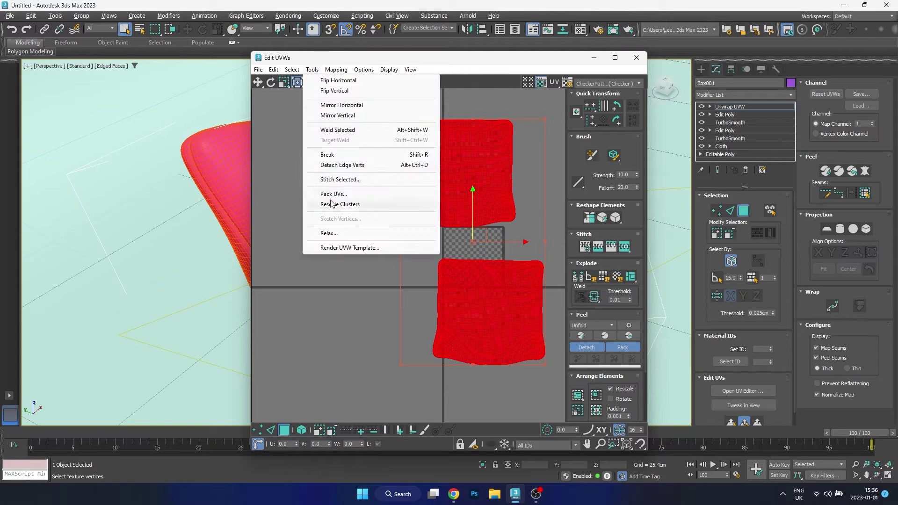
left_click(332, 195)
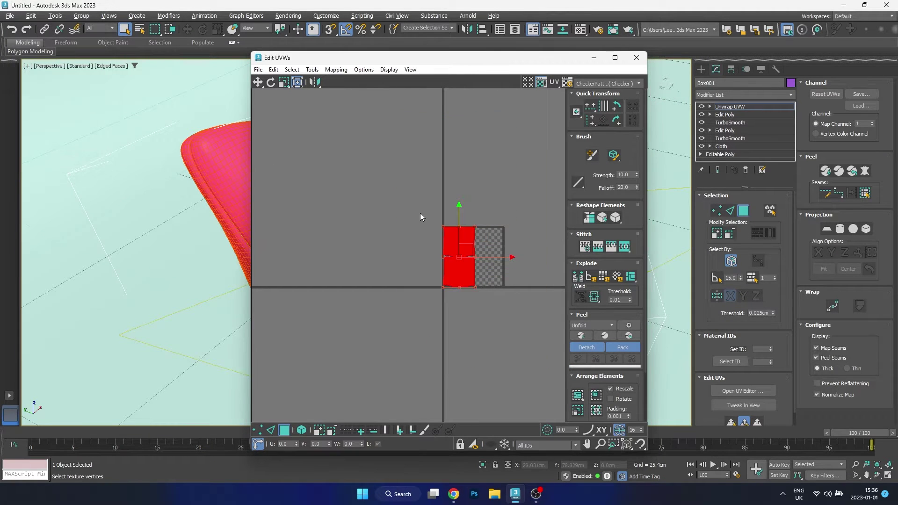
middle_click_drag(435, 214, 406, 180)
scroll(420, 161, "up", 2)
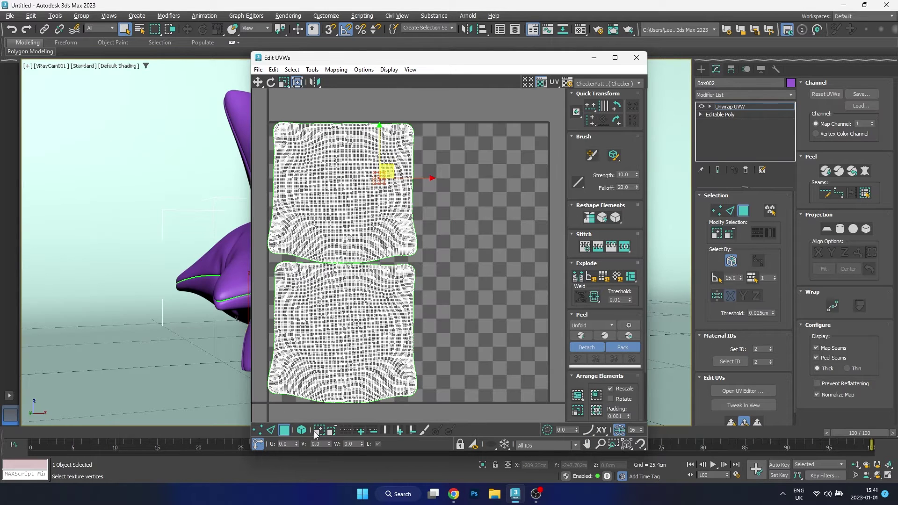
Step: Select the upper UV shell as a whole element and pack it alone with Unfold3D to fill the UV tile
left_click(302, 430)
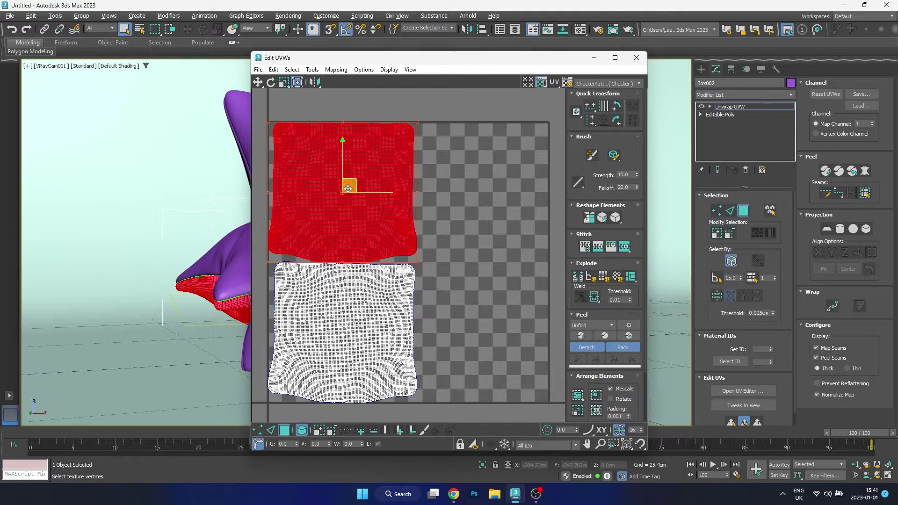
left_click(313, 70)
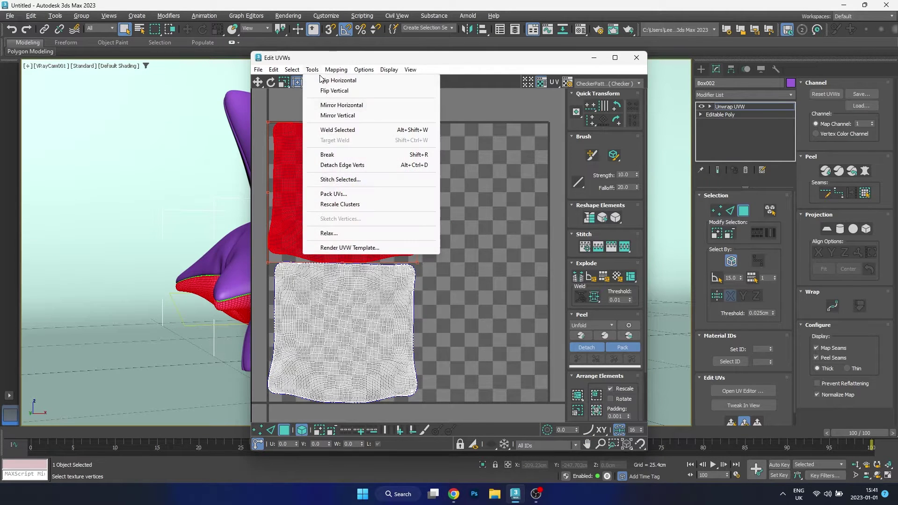
left_click(359, 194)
left_click(56, 139)
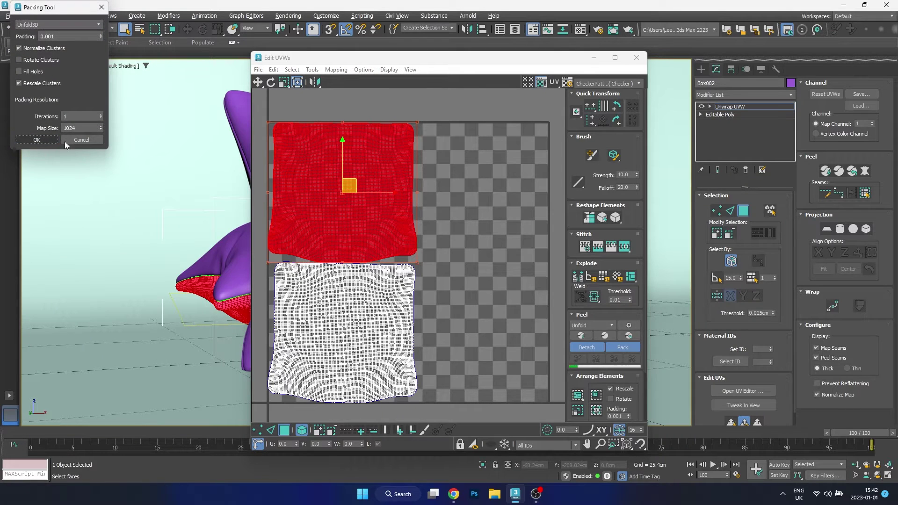
Step: Select the smaller lower UV shell and pack it separately so it fills the tile and overlaps the other shell
left_click(278, 278)
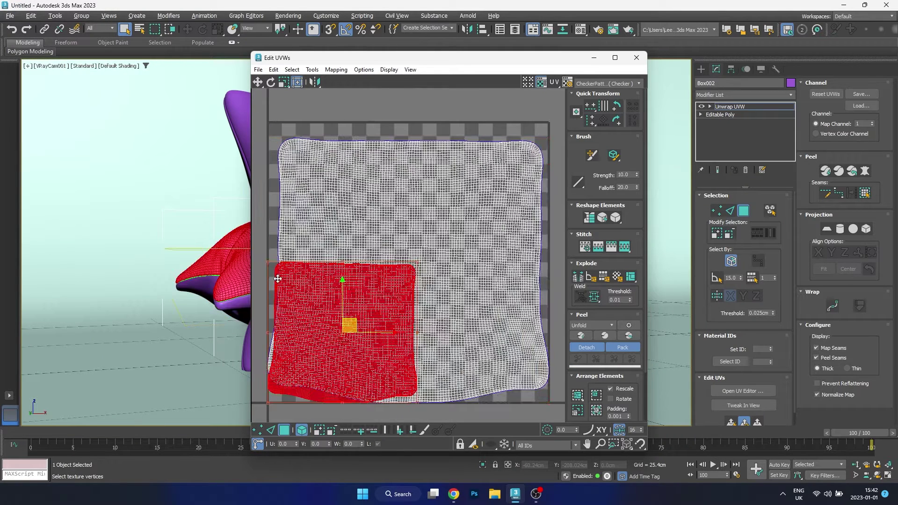
left_click(312, 69)
left_click(338, 196)
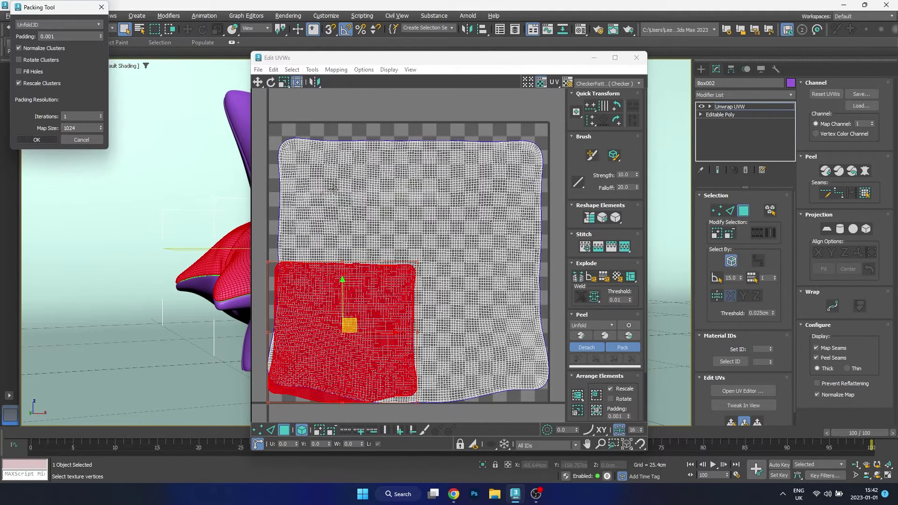
left_click(36, 138)
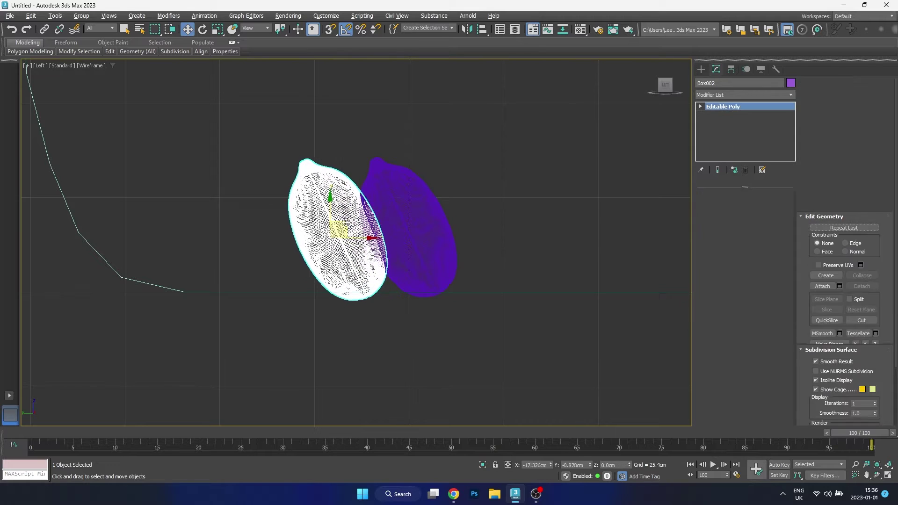
Step: Place a copy of the pillow behind the first one, rotated 65° so it lies flat on the backdrop floor
mouse_move(339, 227)
left_mouse_down("shift")
mouse_move(330, 223)
mouse_move(337, 190)
left_mouse_up("shift")
left_click(443, 286)
left_click(202, 29)
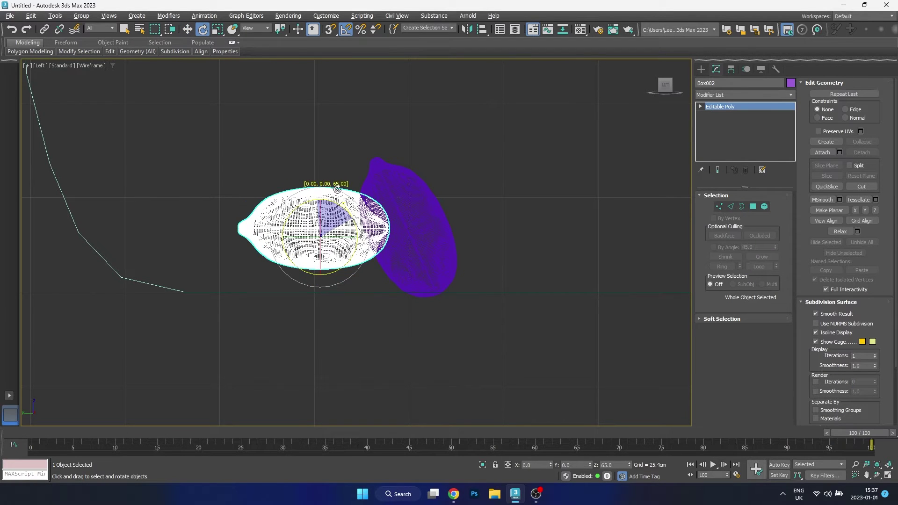
left_click(187, 29)
left_click_drag(331, 221, 329, 243)
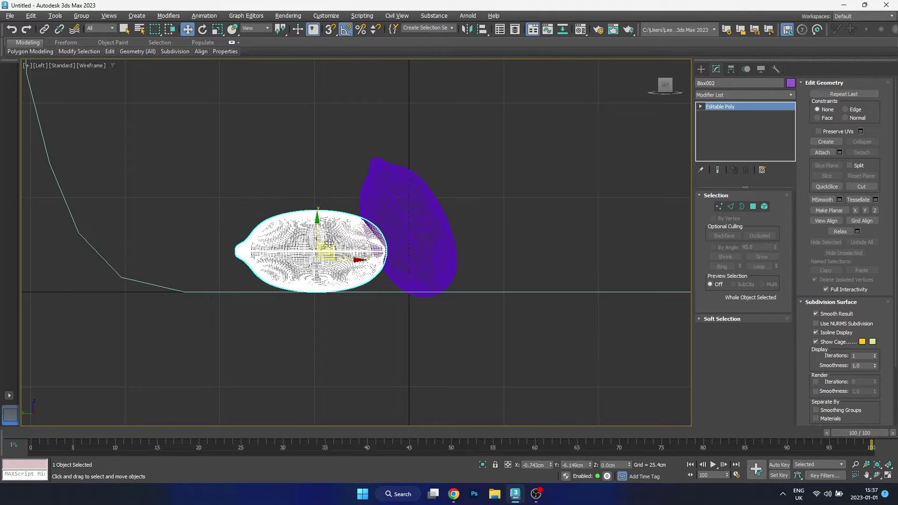
Step: Add a Melt modifier to the flat pillow with Jelly solidity and an amount of 1.0
left_click(729, 94)
key("m")
key("m")
key("m")
left_click(726, 145)
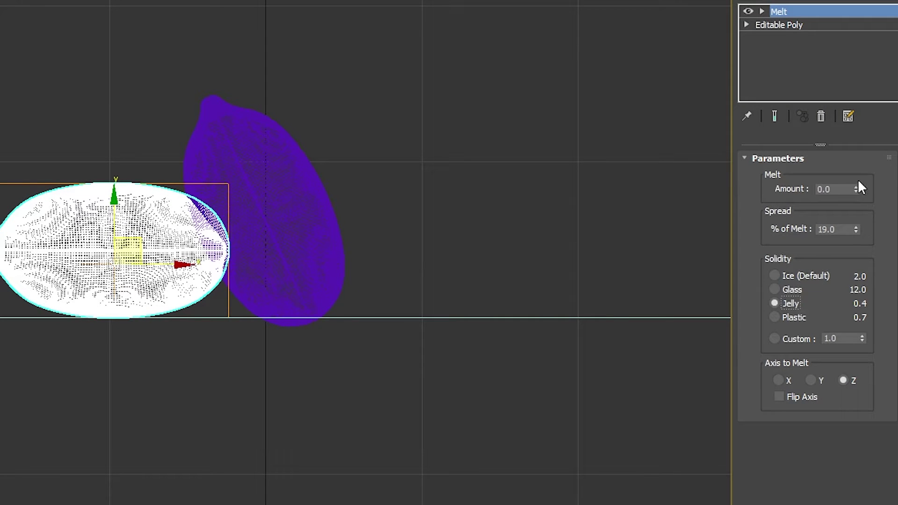
left_click_drag(855, 188, 857, 189)
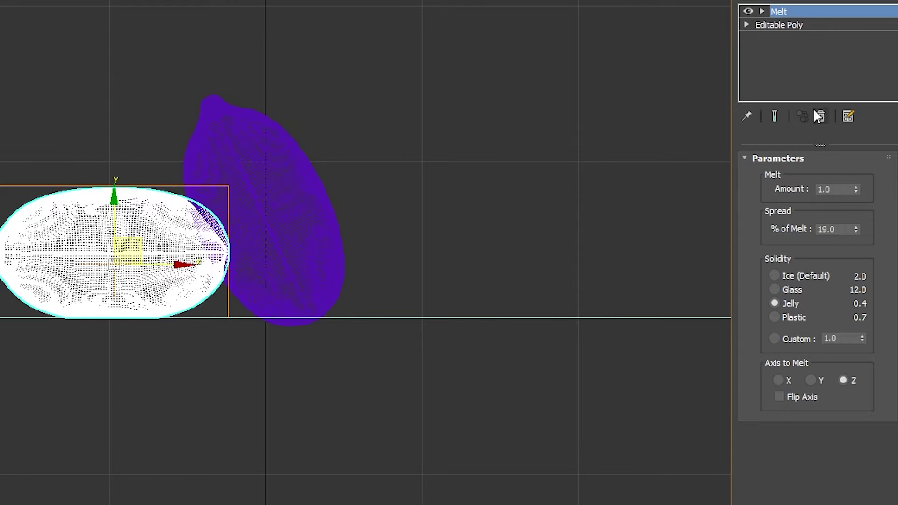
Step: Add an FFD 4x4x4 modifier above Melt on the flat pillow and enter its control point level
left_click(812, 2)
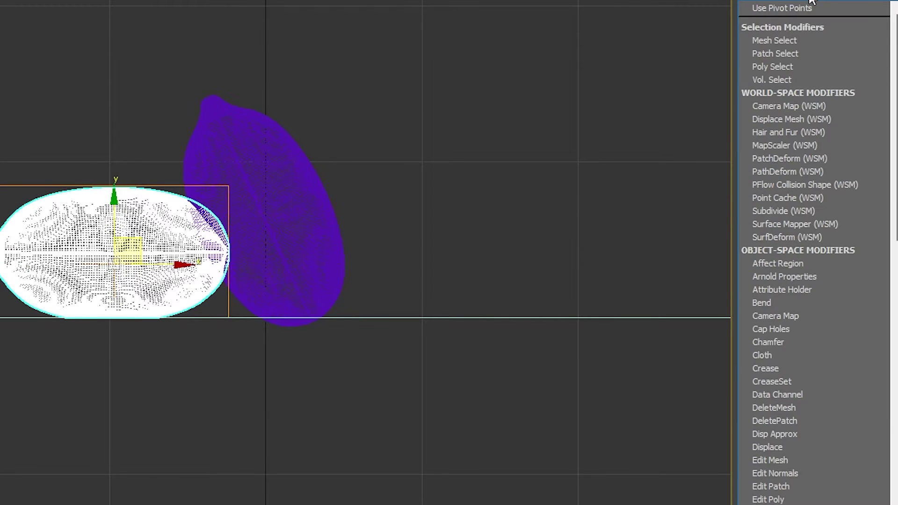
scroll(812, 2, "down", 10)
left_click(792, 46)
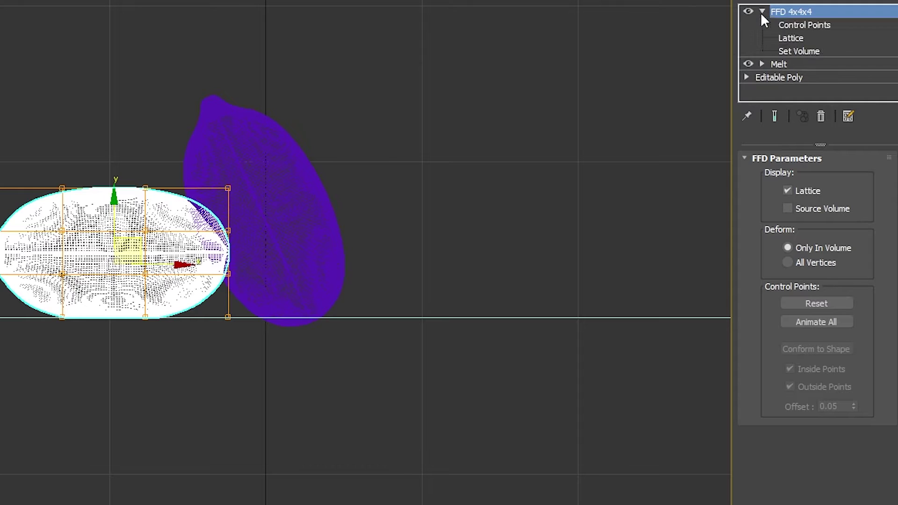
left_click(798, 26)
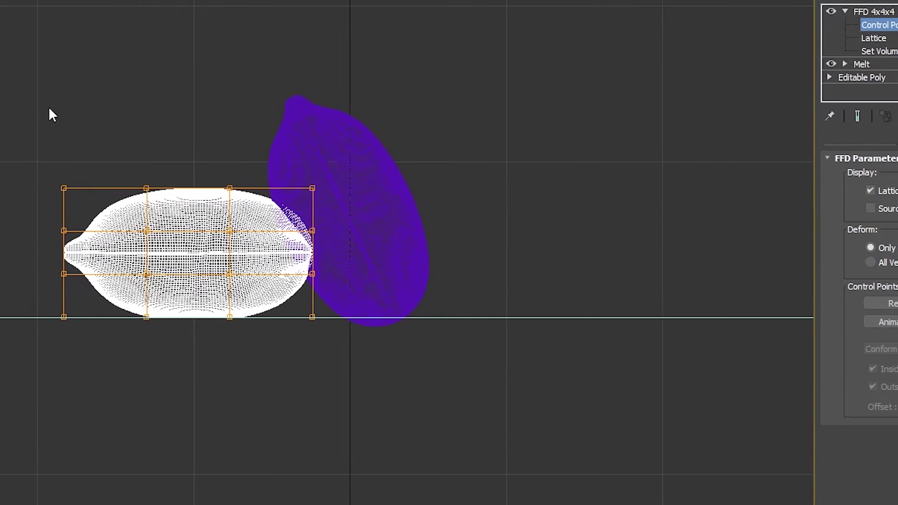
Step: Lower the corner control points of the flat pillow's FFD lattice so its corners droop, and convert the pillow to Editable Poly
key("t")
scroll(290, 188, "up", 5)
left_click_drag(305, 253, 305, 252)
left_click_drag(525, 165, 409, 232, "ctrl")
left_click_drag(475, 377, 376, 335, "ctrl")
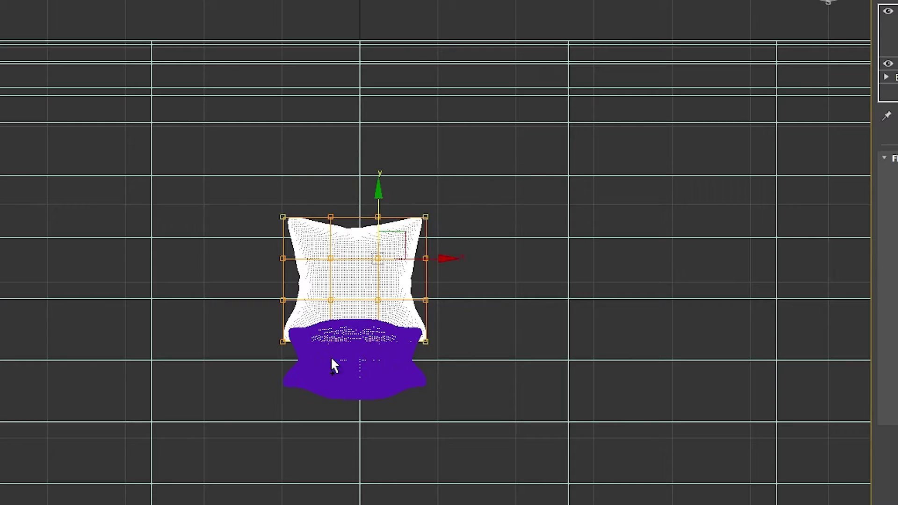
left_click_drag(286, 337, 299, 324, "ctrl")
key("p")
mouse_move(360, 213)
middle_mouse_down()
mouse_move(469, 218)
mouse_move(316, 171)
mouse_move(297, 181)
middle_mouse_up()
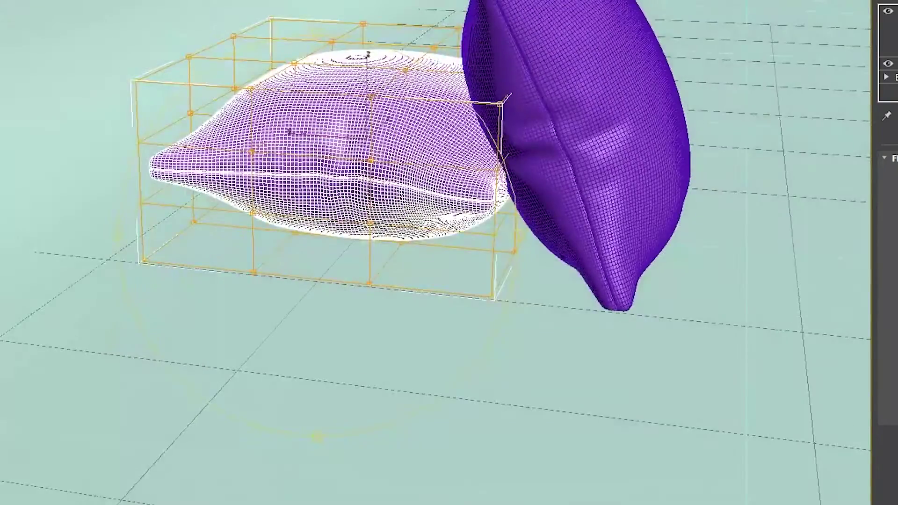
key("w")
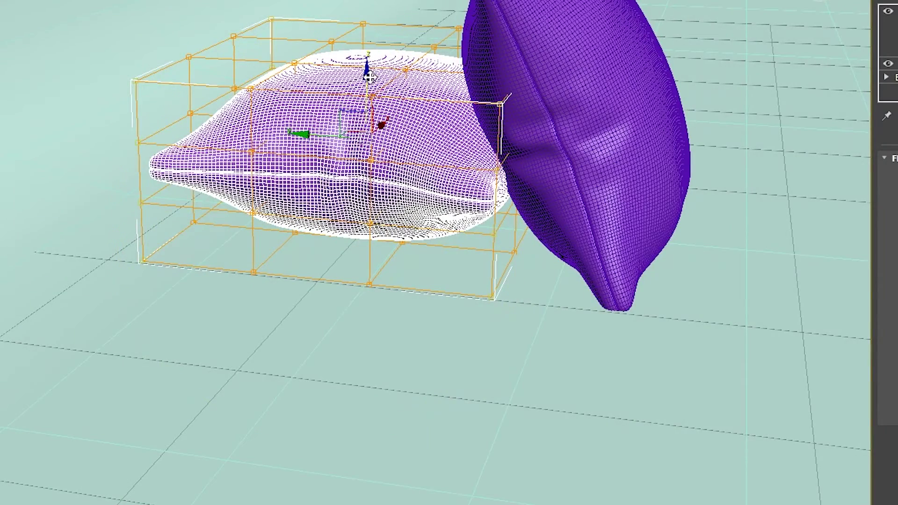
left_click_drag(369, 79, 387, 136)
key("ctrl+b")
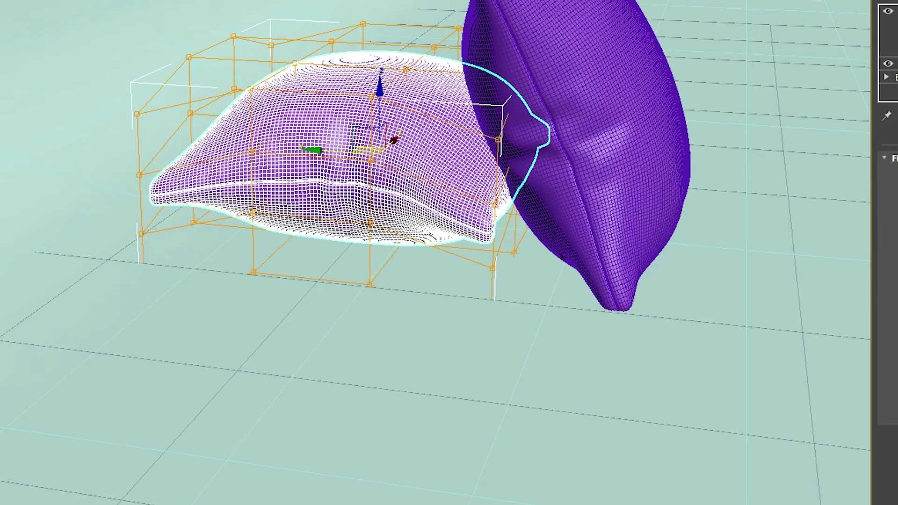
right_click(323, 171)
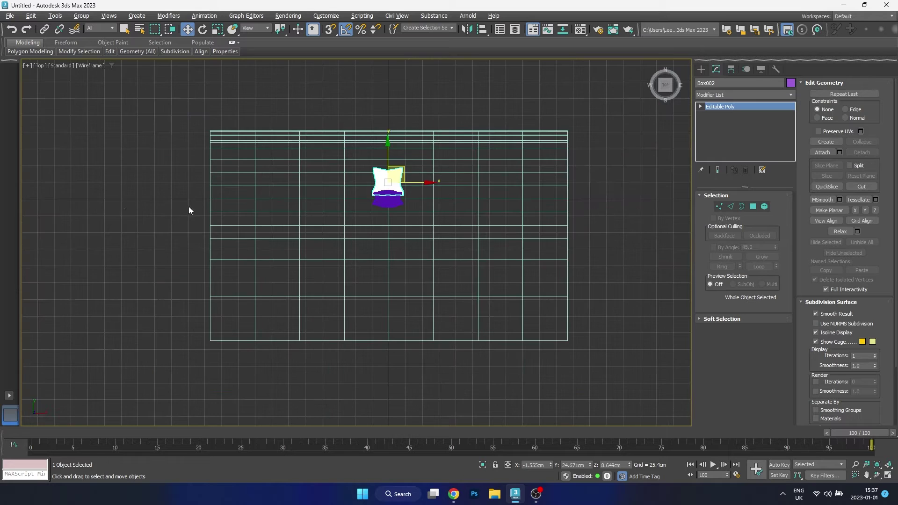
left_click(248, 223)
Step: Create a VRayPhysicalCamera in the top view, placed in front of the backdrop and aimed at the pillows
left_click(700, 69)
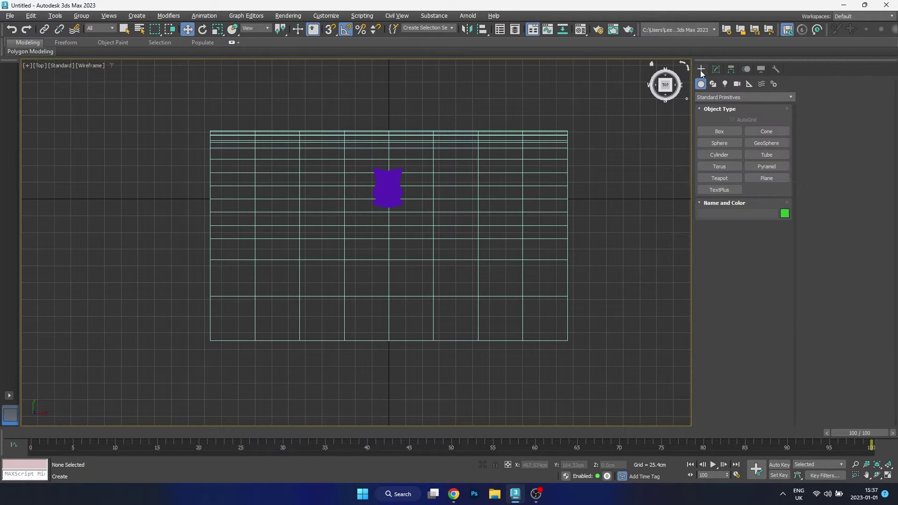
left_click(737, 85)
left_click(723, 98)
left_click(720, 103)
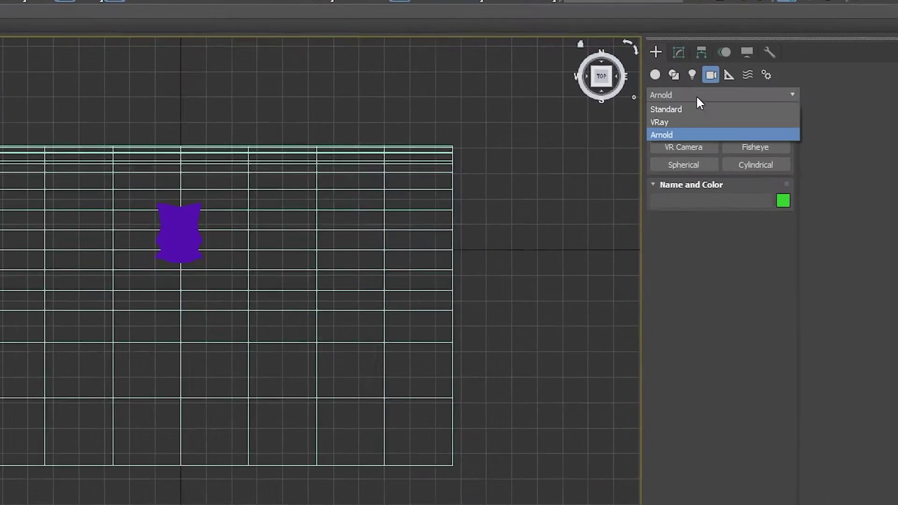
left_click(711, 97)
left_click(717, 115)
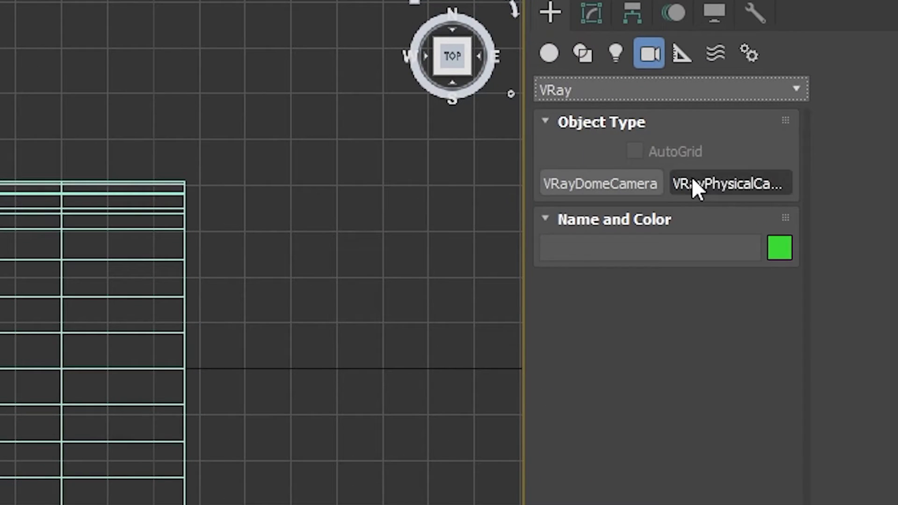
left_click(700, 186)
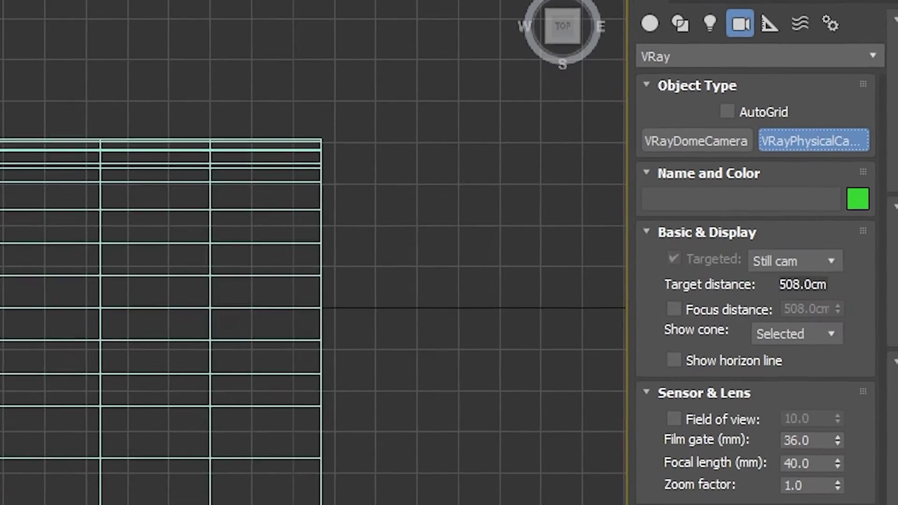
left_click_drag(143, 366, 335, 156)
Step: Look through the V-Ray camera in shaded mode and adjust its position to frame both pillows at a low angle
key("c")
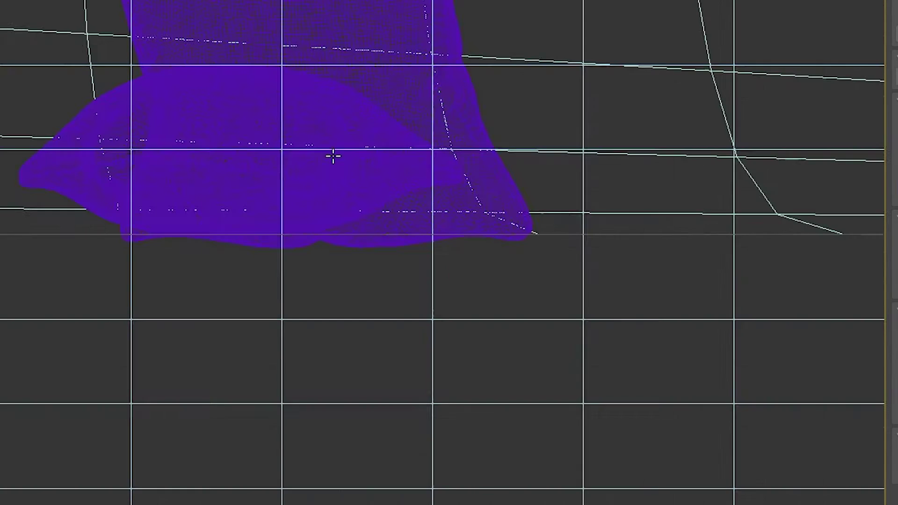
key("F3")
mouse_move(258, 116)
middle_mouse_down()
mouse_move(264, 246)
mouse_move(265, 232)
middle_mouse_up()
left_click(855, 464)
mouse_move(416, 246)
left_mouse_down()
mouse_move(383, 227)
mouse_move(417, 232)
left_mouse_up()
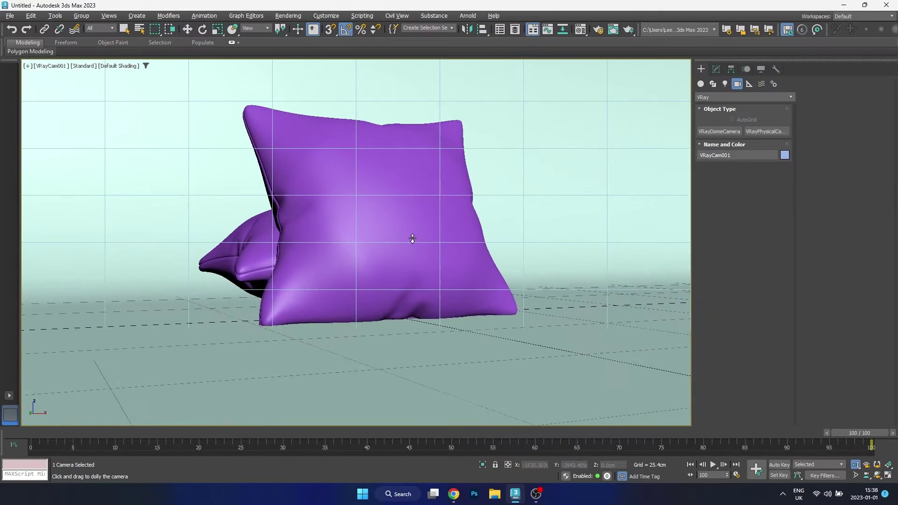
middle_click_drag(414, 211, 423, 230)
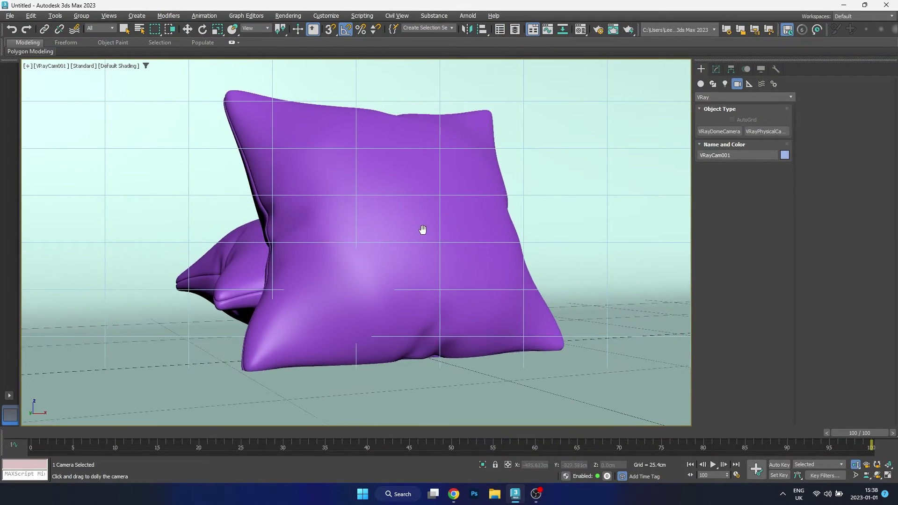
Step: Set up a PBR material named Flag_Pillow with Flag.png as its base colour bitmap
left_click(187, 29)
left_click(157, 179)
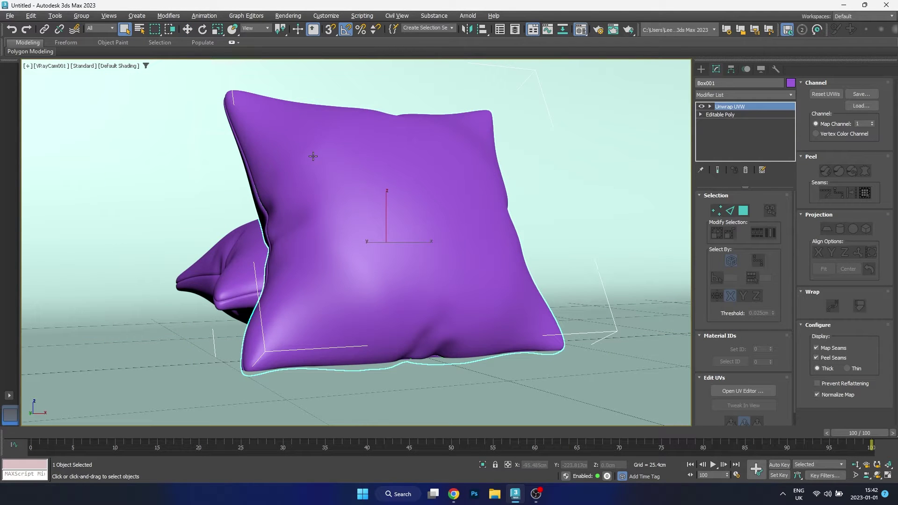
key("m")
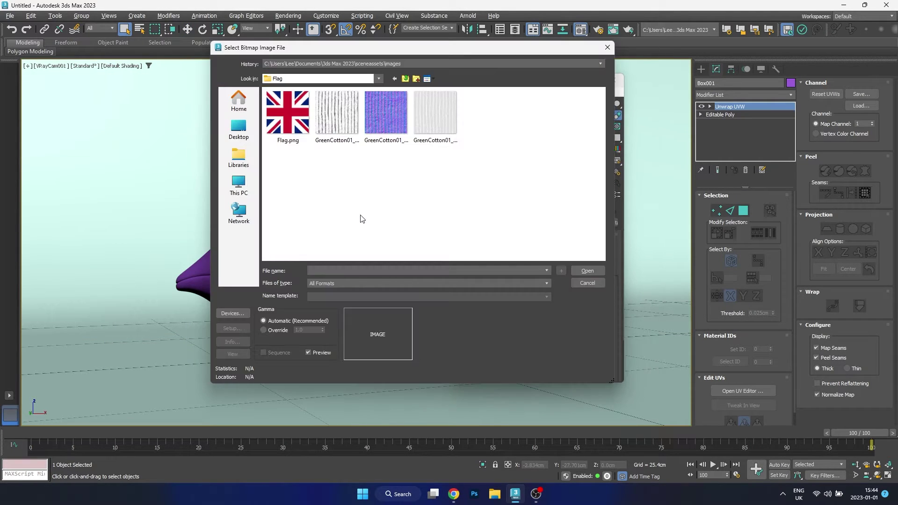
double_click(293, 120)
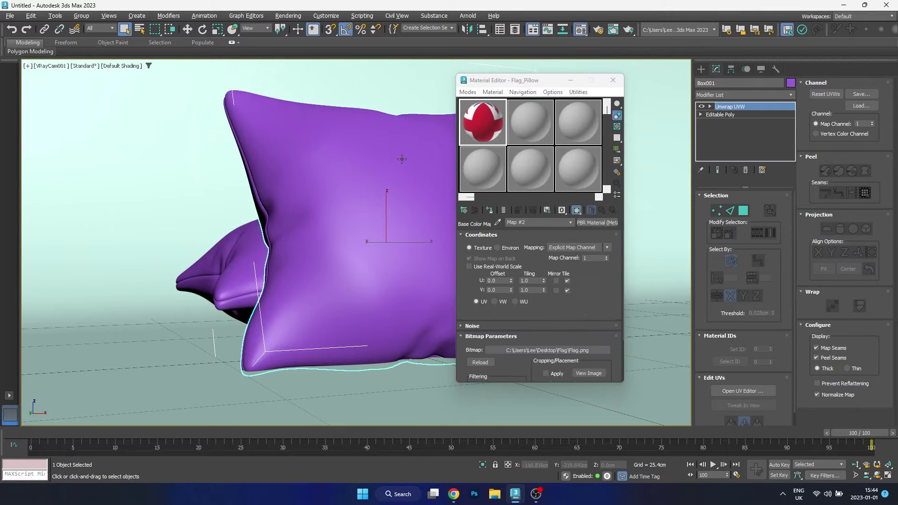
Step: Select both pillows and assign the Flag_Pillow material to them
left_click(187, 29)
left_click(236, 283)
left_click(312, 209, "ctrl")
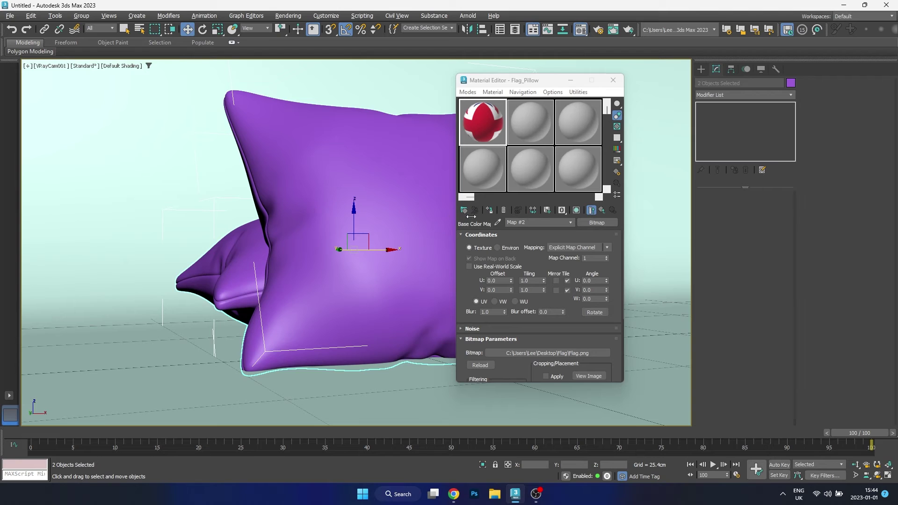
left_click(490, 210)
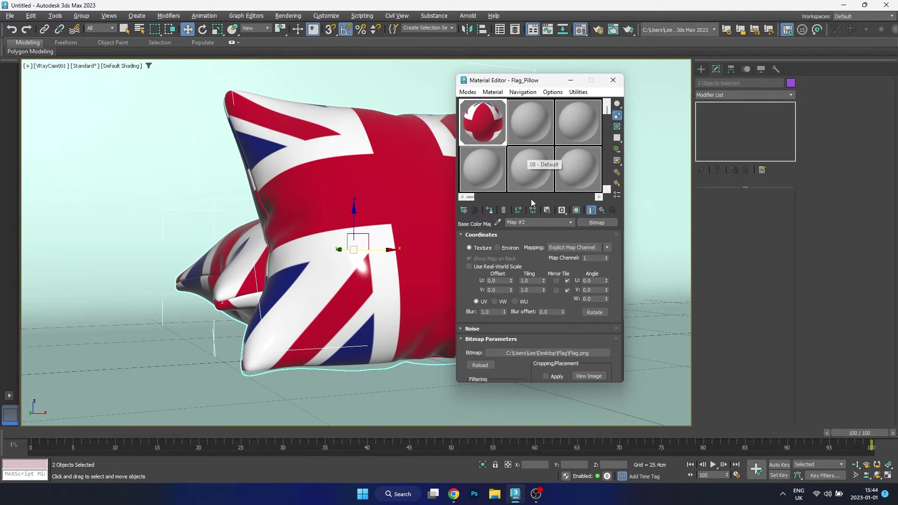
Step: Load GreenCotton01_2K_Roughness.png as Flag_Pillow's roughness bitmap, show it in the viewport and inspect the enlarged material sample
left_click(600, 214)
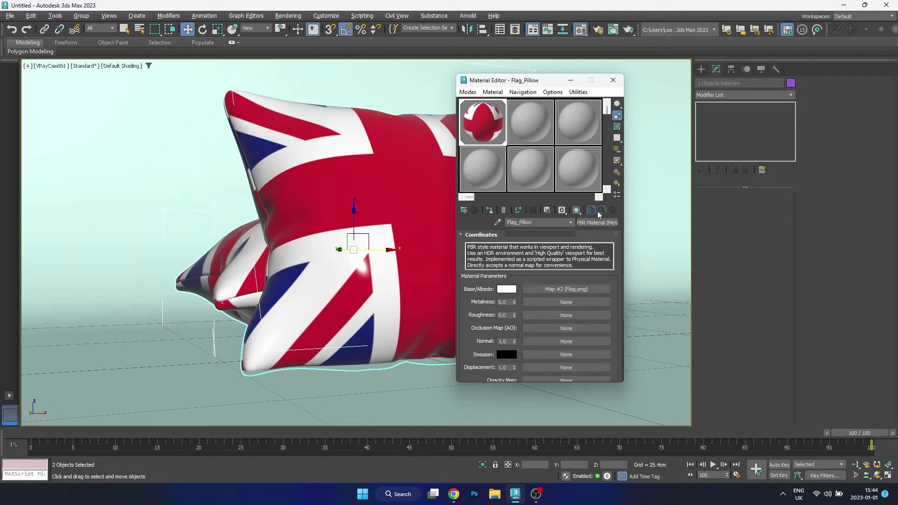
scroll(469, 314, "down", 3)
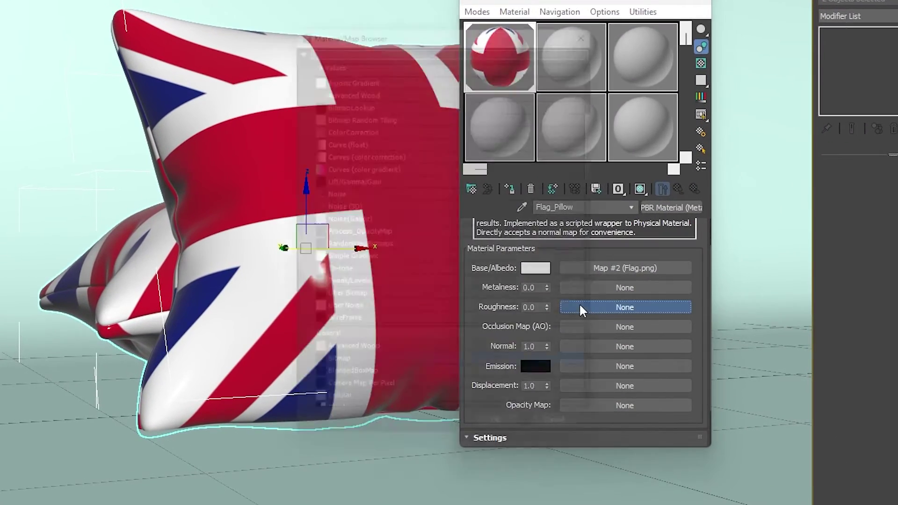
left_click(572, 306)
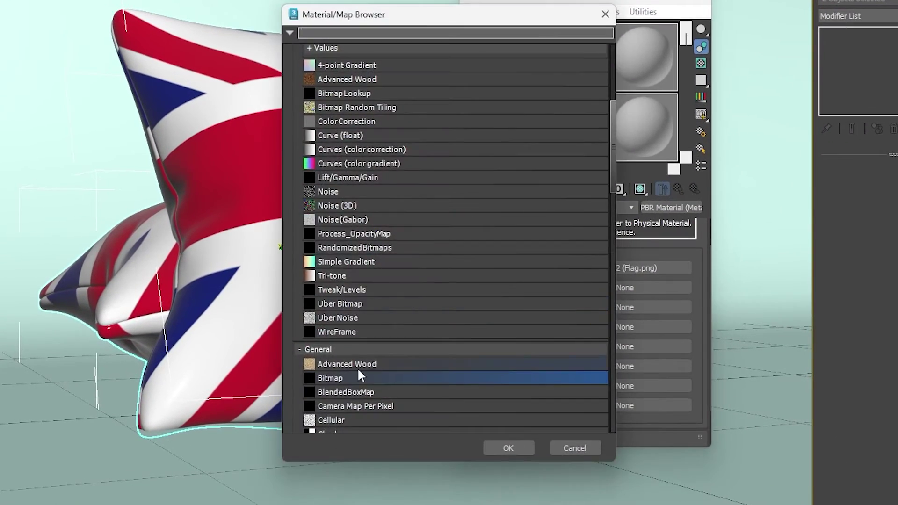
double_click(353, 369)
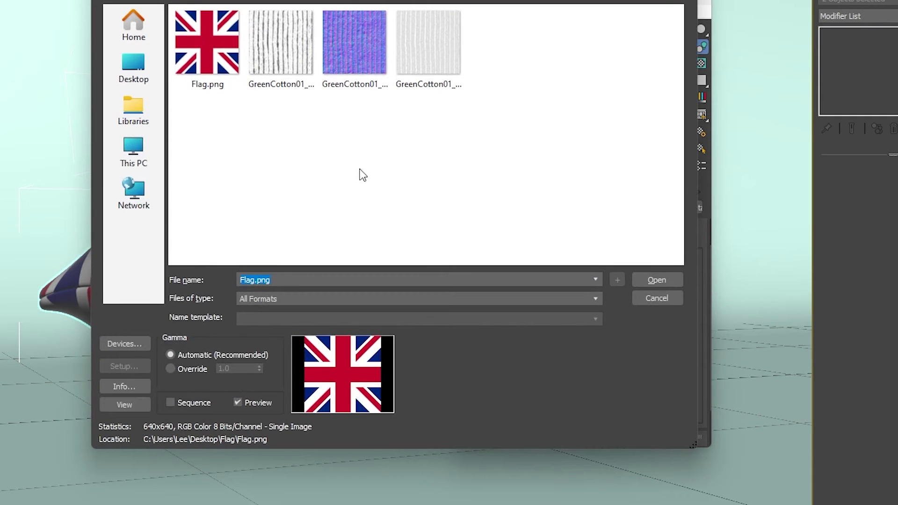
left_click(428, 49)
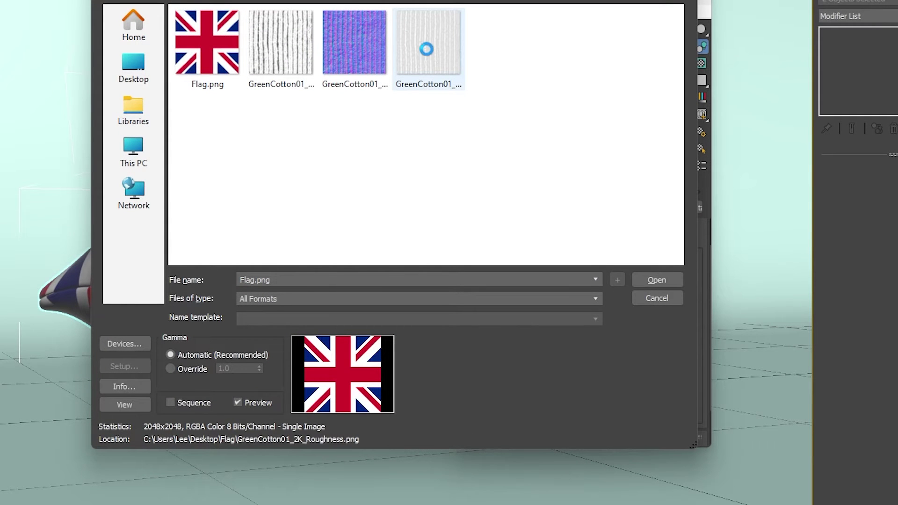
double_click(428, 50)
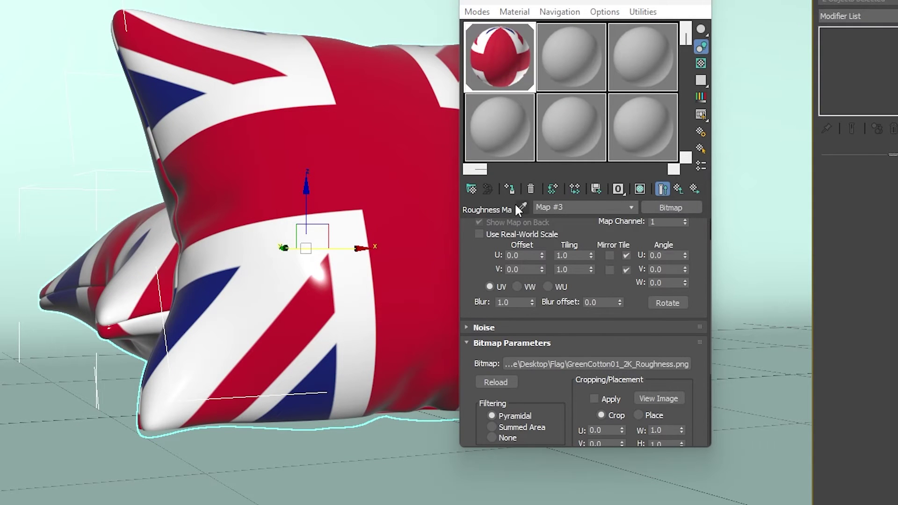
left_click(640, 188)
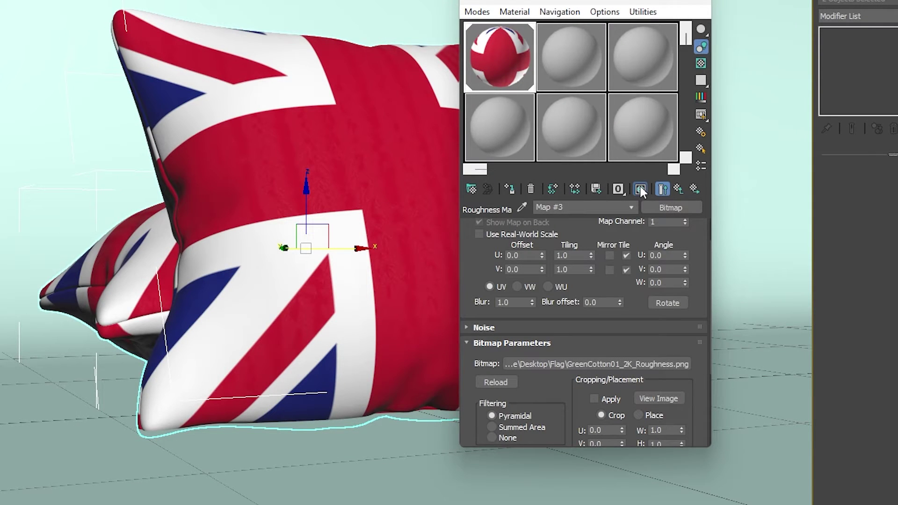
double_click(498, 55)
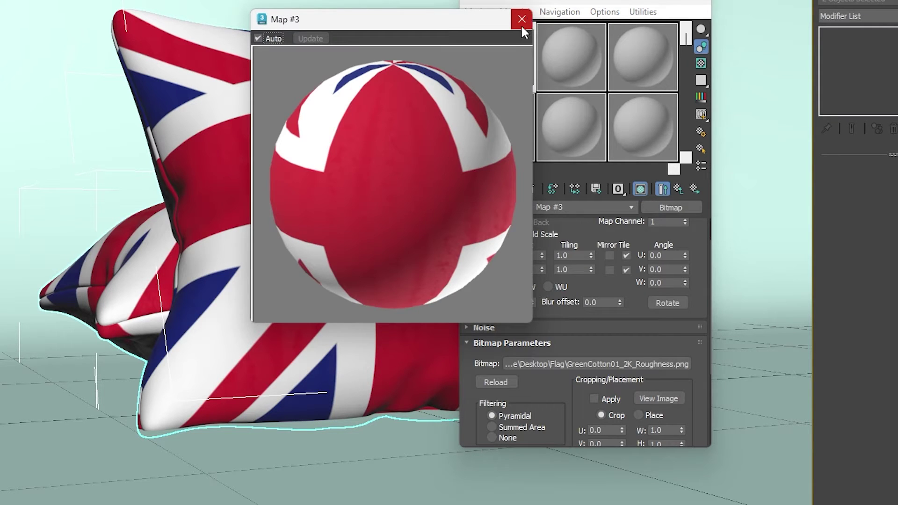
left_click(522, 20)
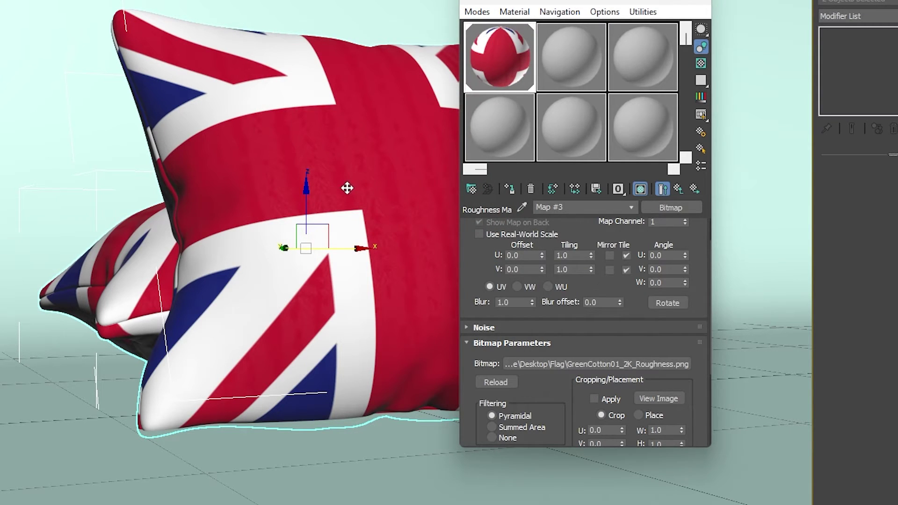
Step: Load GreenCotton01_2K_Normal.png as Flag_Pillow's normal bitmap and show it in the viewport
left_click(679, 188)
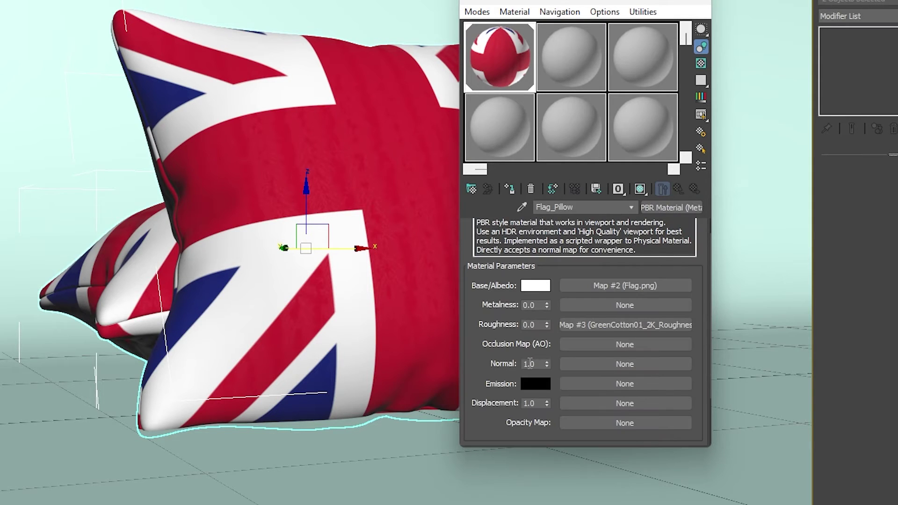
left_click(594, 366)
double_click(341, 378)
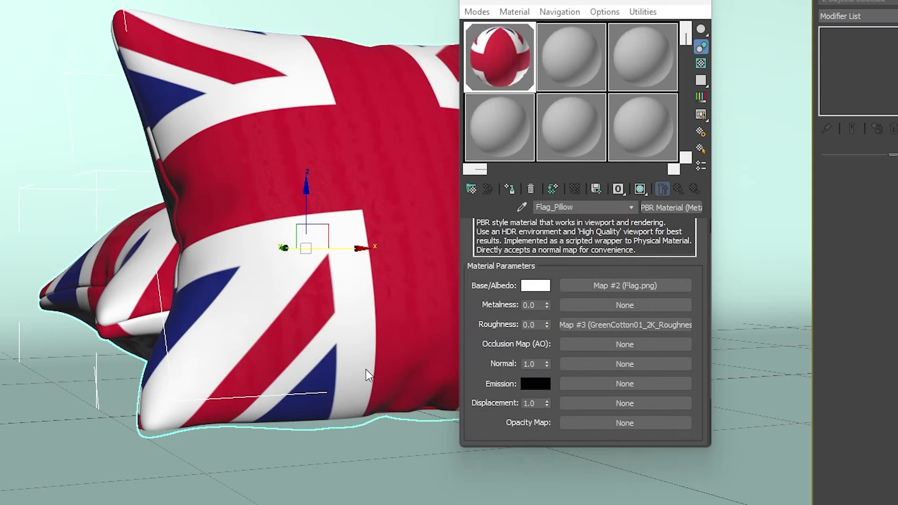
left_click(351, 36)
double_click(352, 37)
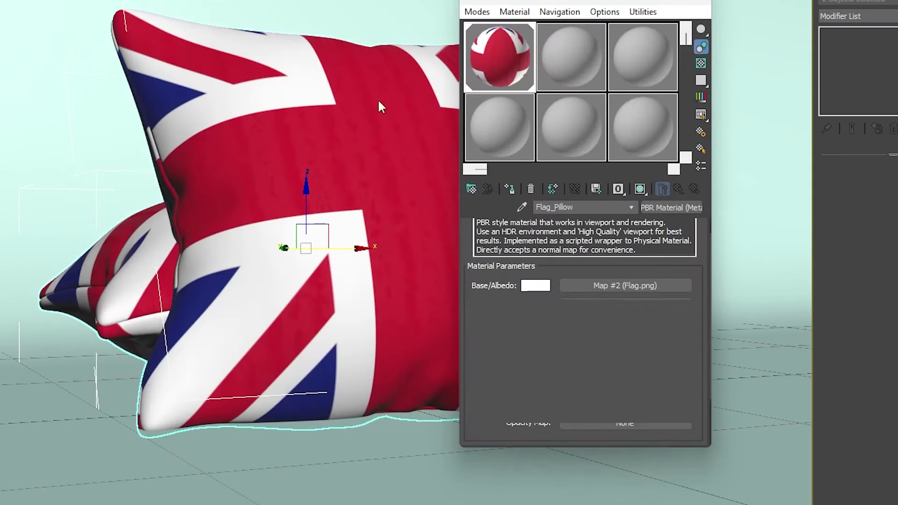
left_click(639, 188)
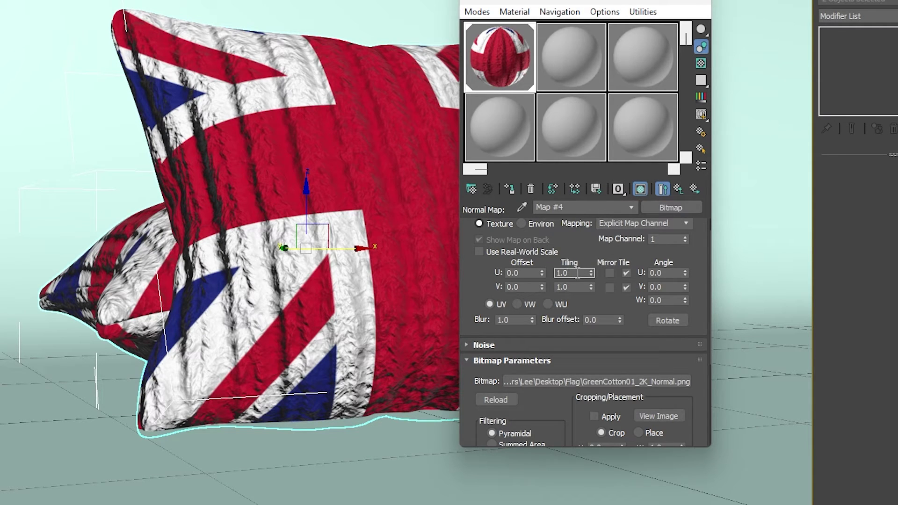
Step: Set the normal map's U and V tiling to 10 and open the roughness map's settings
type("10")
key("Tab")
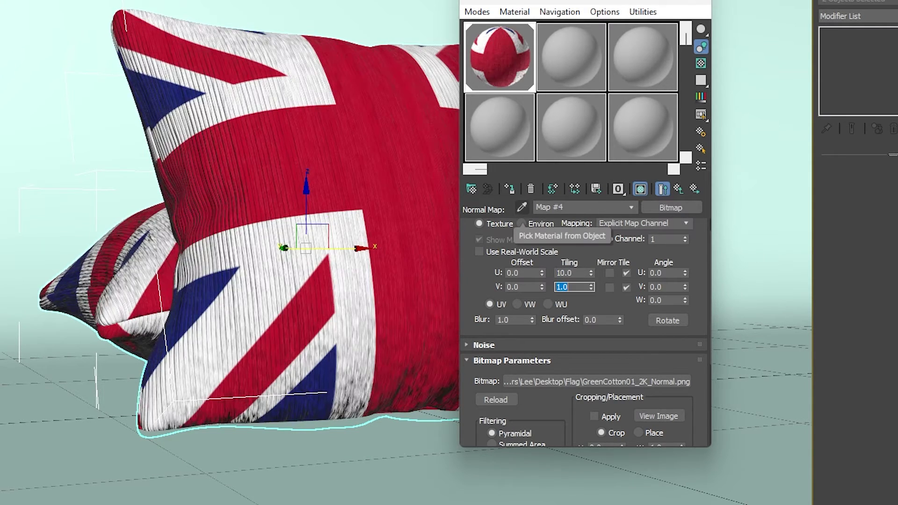
type("10")
key("Return")
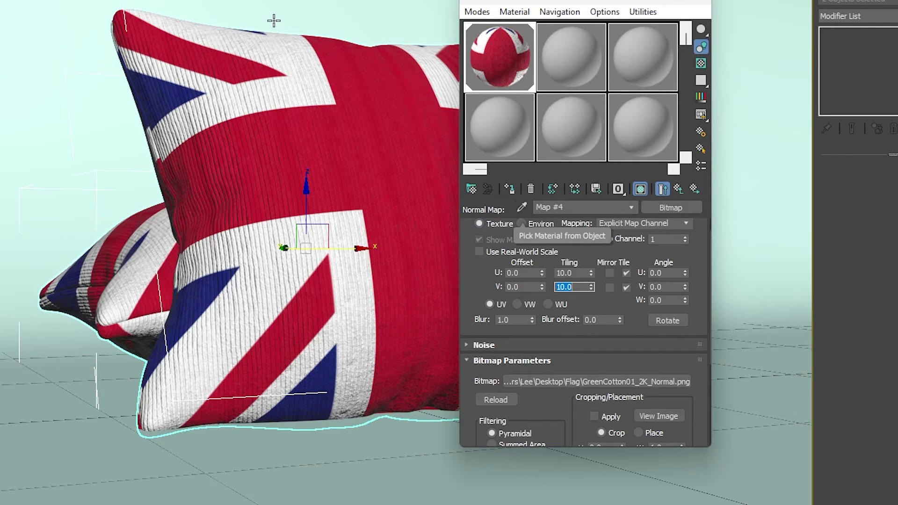
left_click(675, 186)
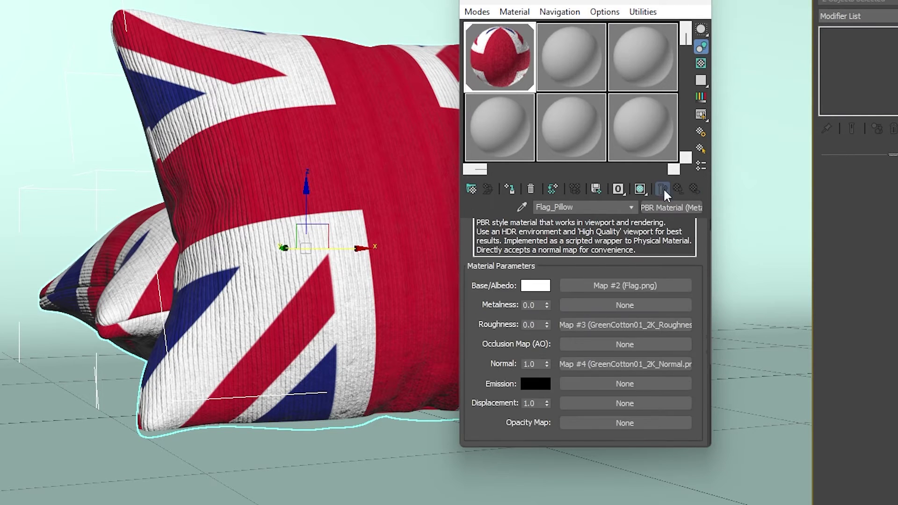
left_click(573, 326)
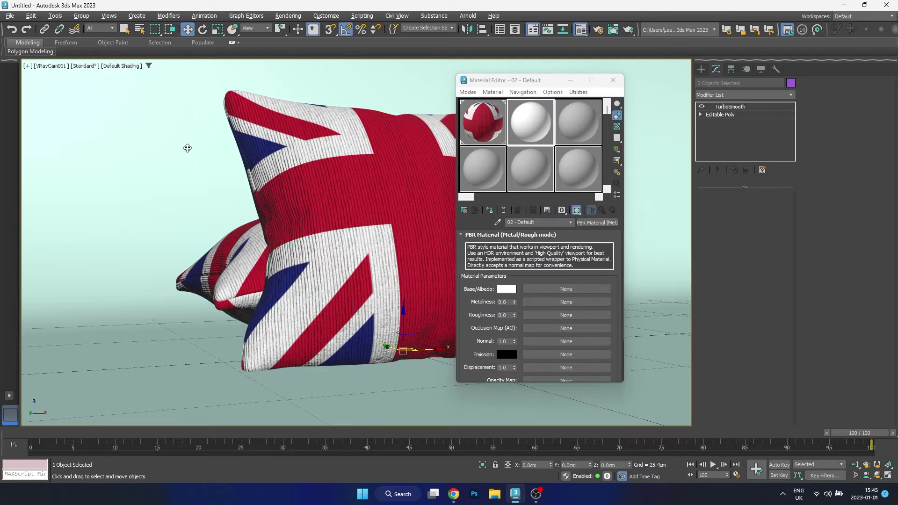
Step: Assign the second PBR material, 02 - Default, to the curved backdrop and set its base colour to black
left_click(490, 210)
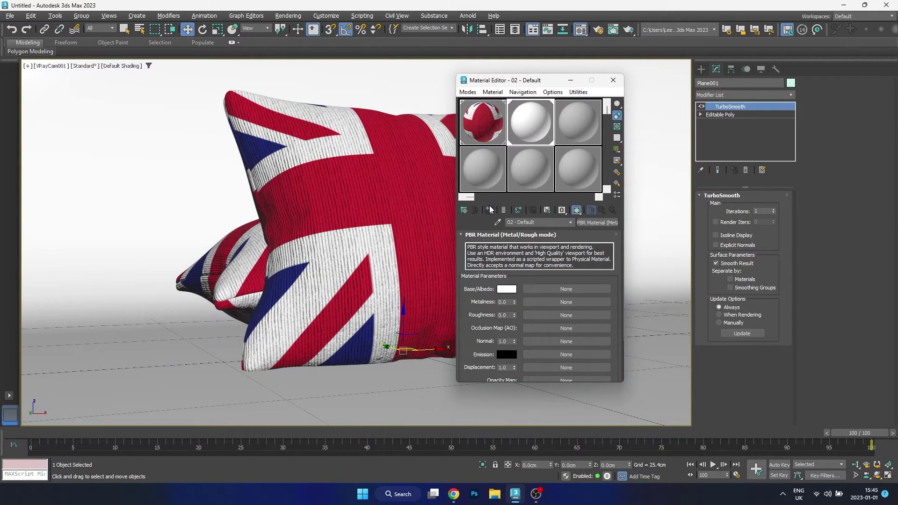
left_click(506, 290)
left_click_drag(390, 263, 393, 194)
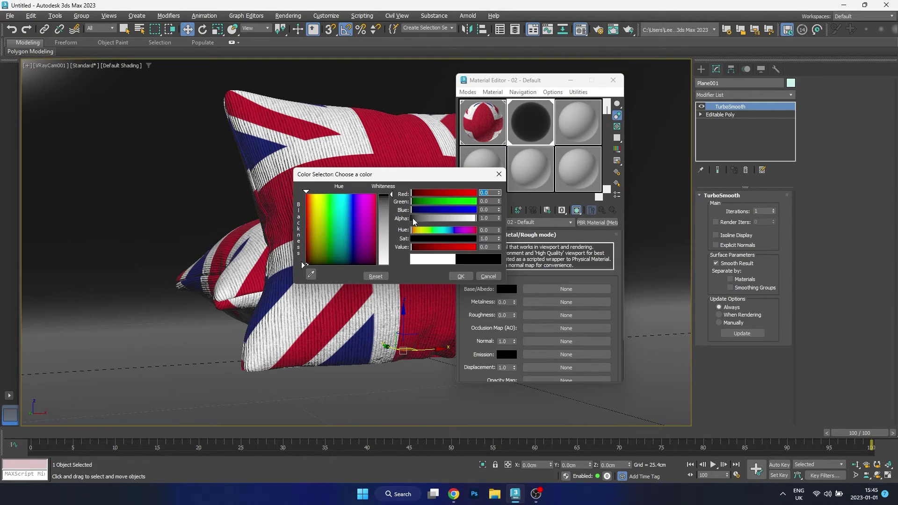
left_click(460, 277)
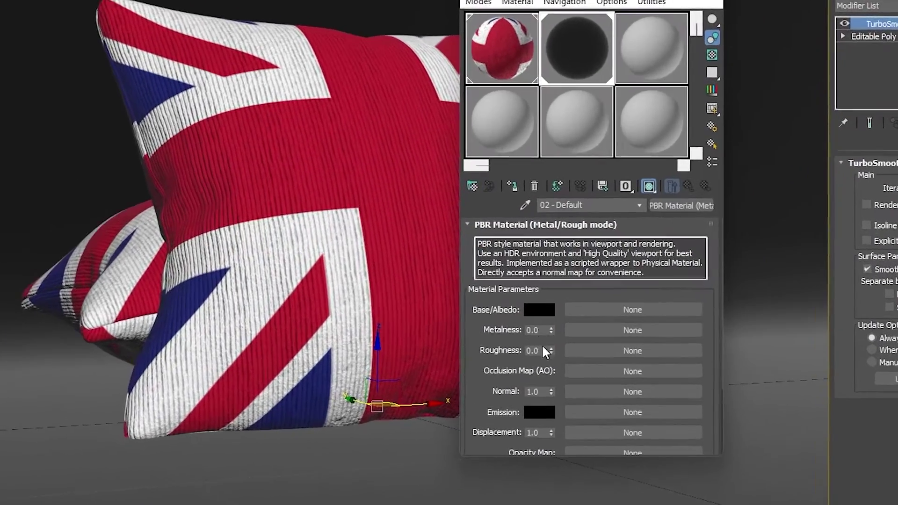
Step: Change the roughness value of the backdrop's black 02 - Default PBR material
left_click(536, 349)
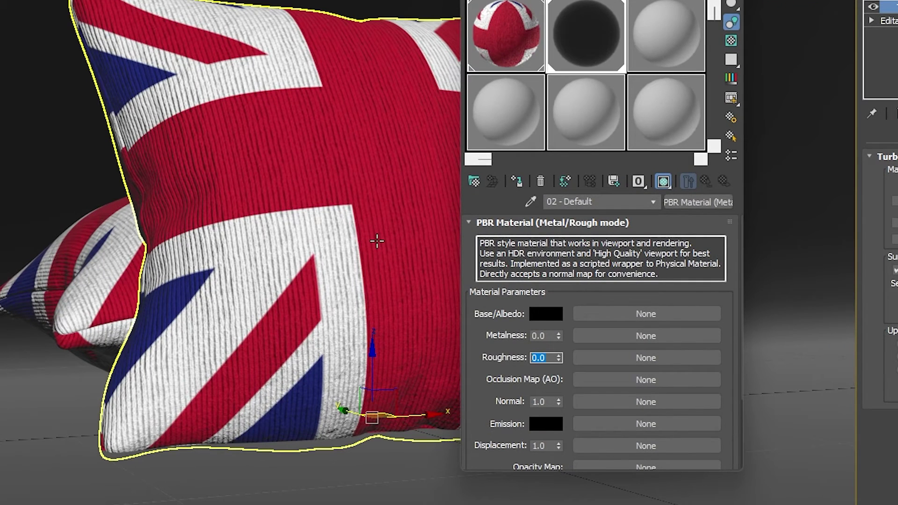
type(".")
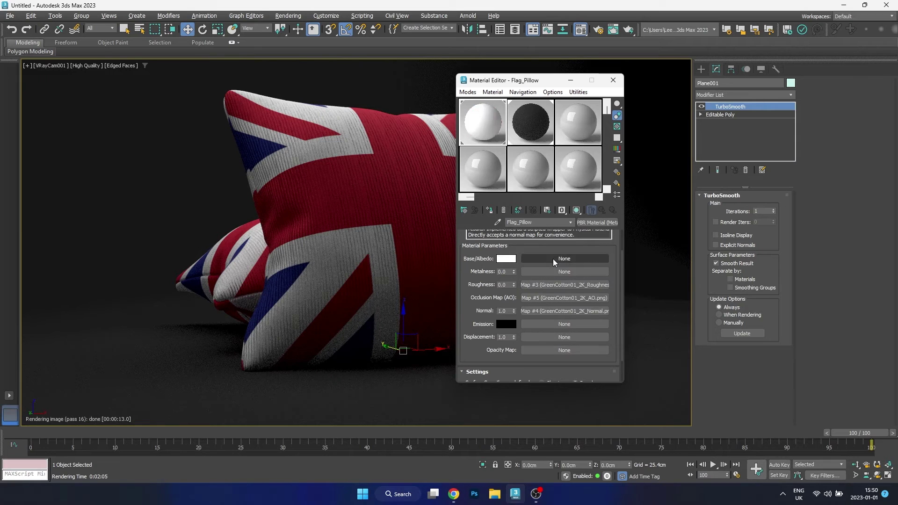
Step: Assign a General Falloff map to the empty base colour slot of the Flag_Pillow material
left_click(553, 259)
scroll(433, 302, "down", 2)
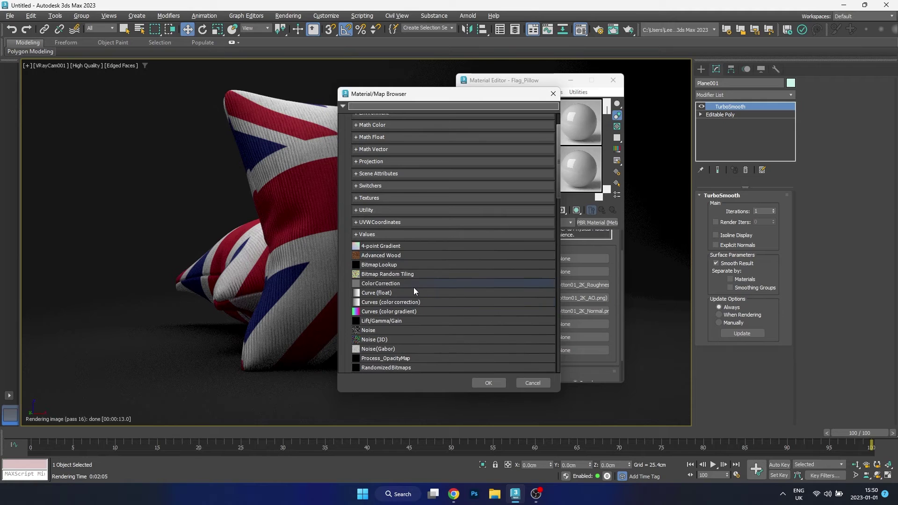
scroll(423, 286, "down", 4)
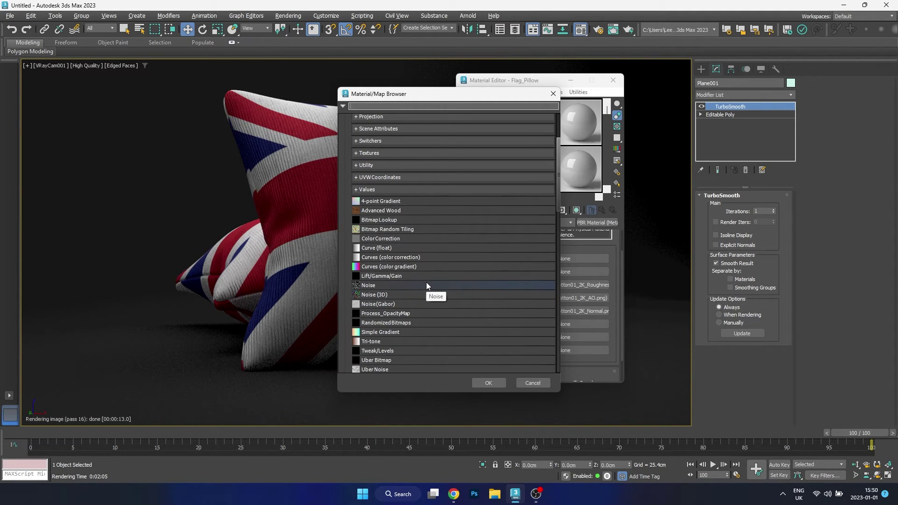
scroll(428, 287, "down", 3)
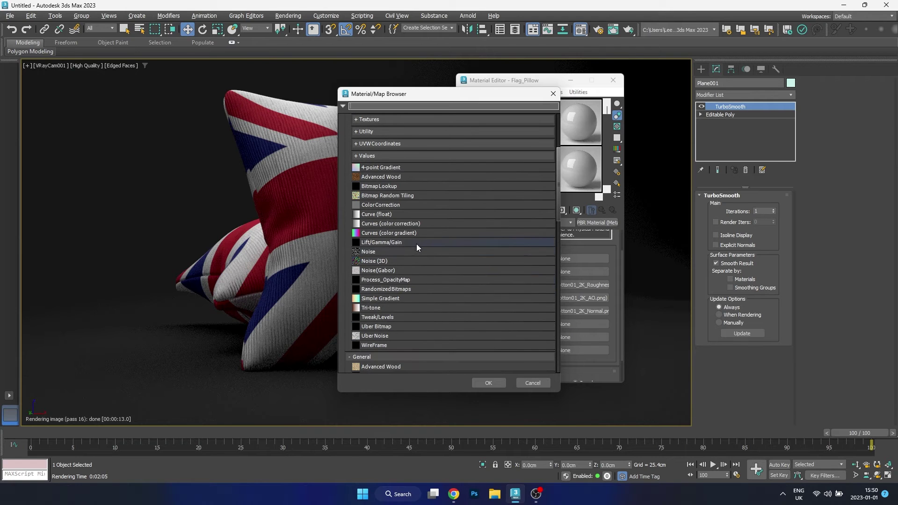
scroll(405, 303, "down", 13)
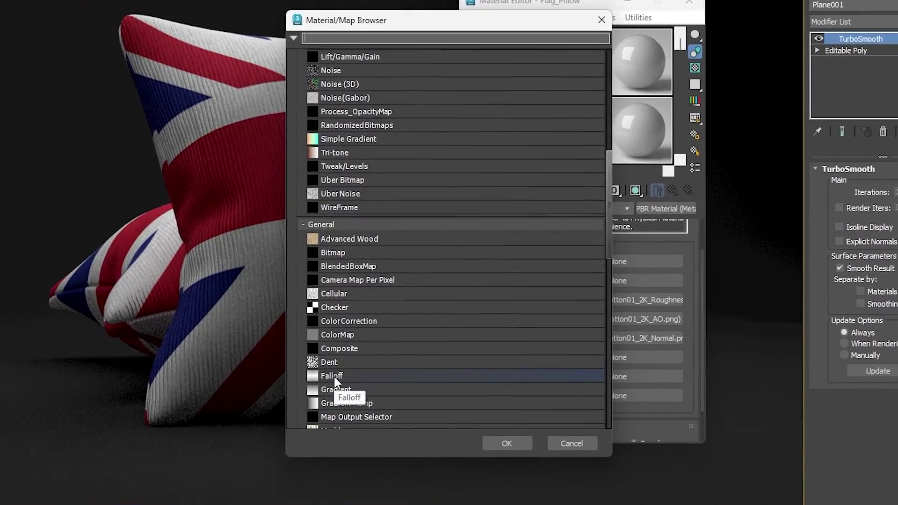
double_click(341, 366)
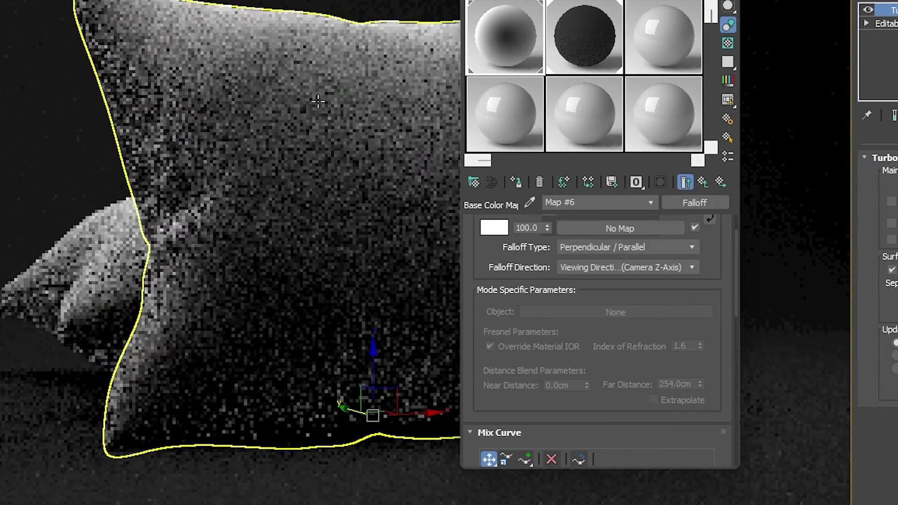
Step: Set the Falloff map's falloff type to Fresnel in its Falloff Parameters
left_click_drag(481, 257, 482, 314)
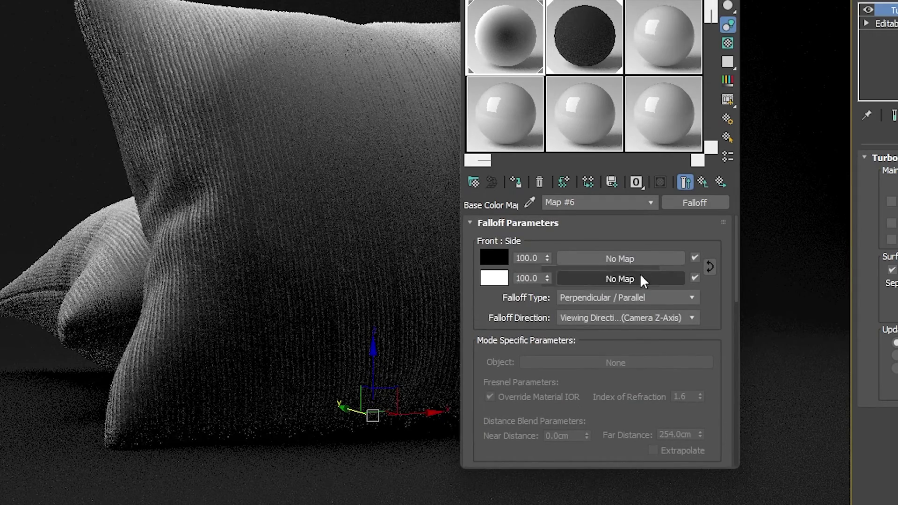
left_click(639, 297)
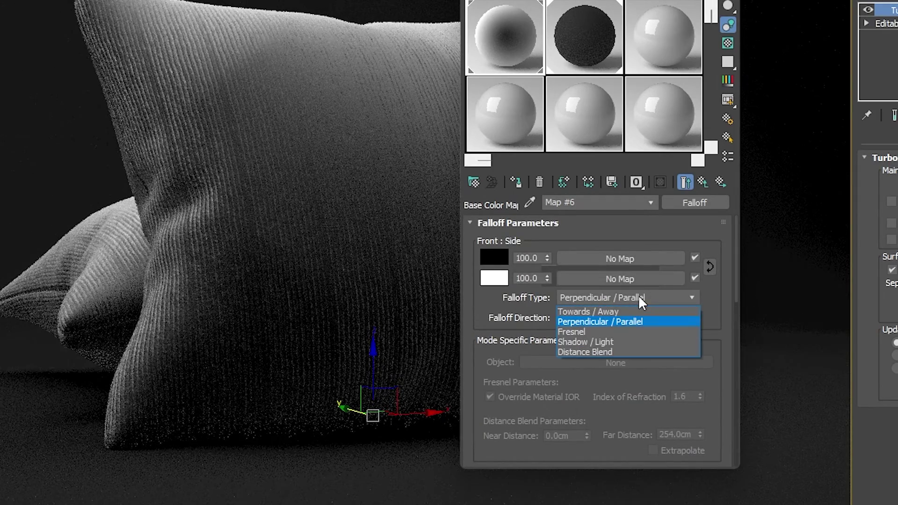
left_click(620, 330)
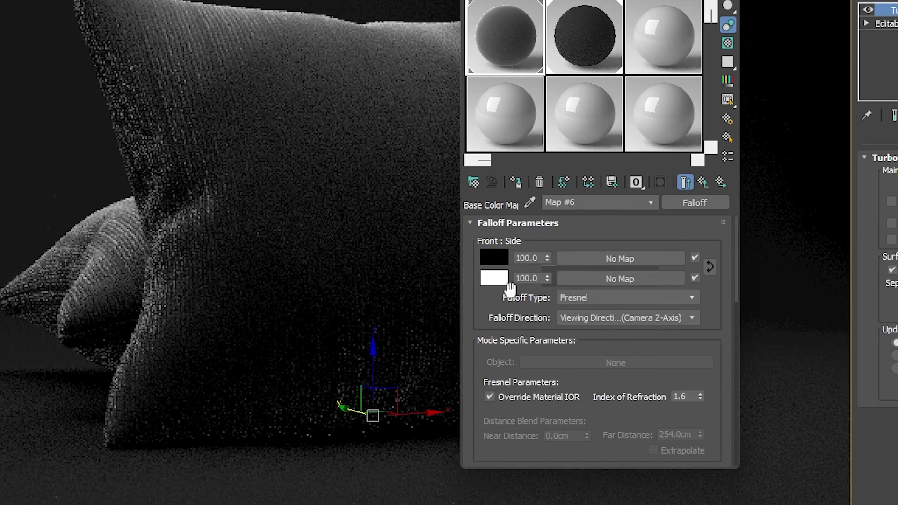
Step: Paste a copy of the Flag.png bitmap into the Falloff map's front slot and close the Material Editor
right_click(588, 257)
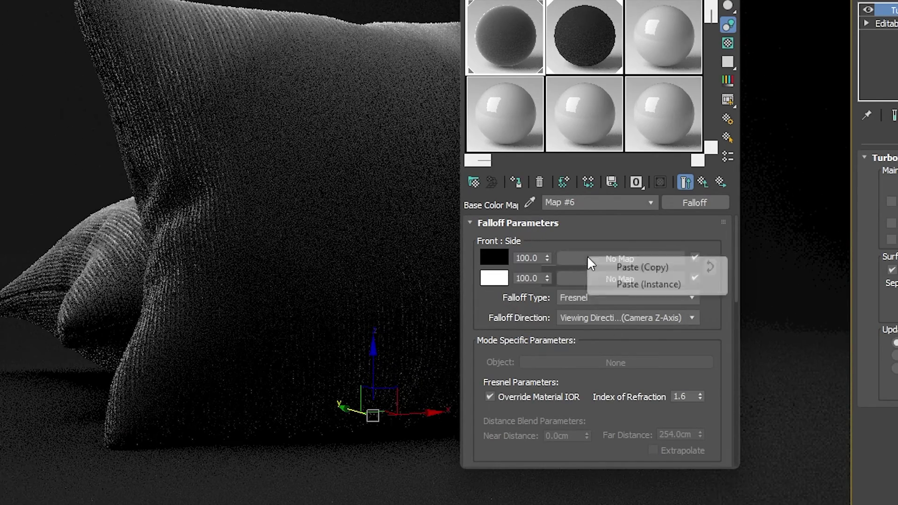
left_click(612, 268)
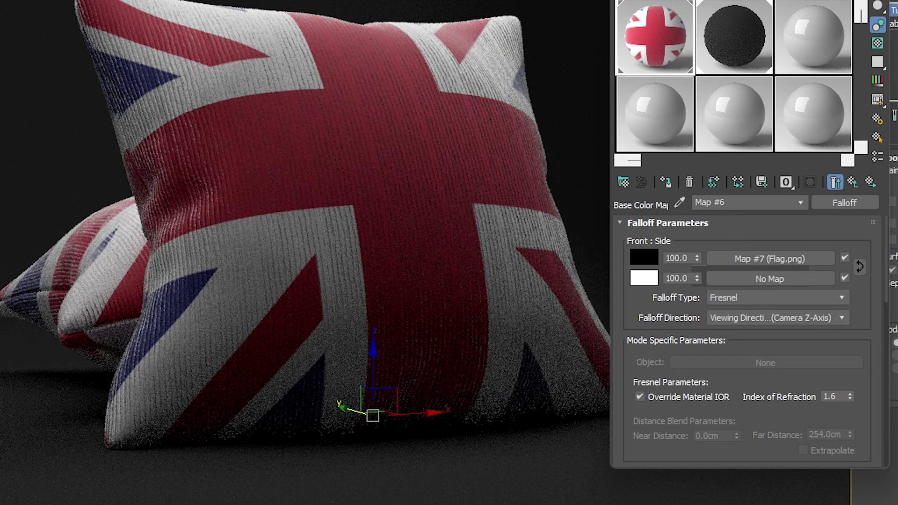
key("m")
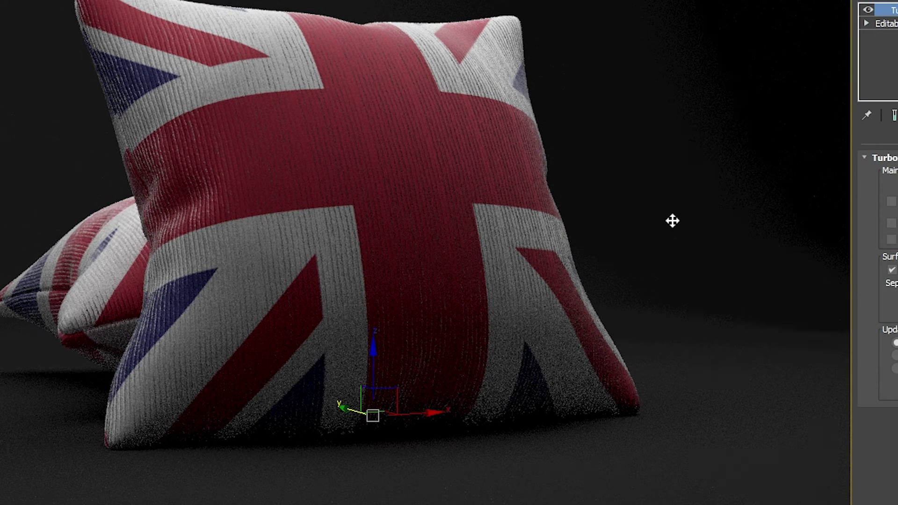